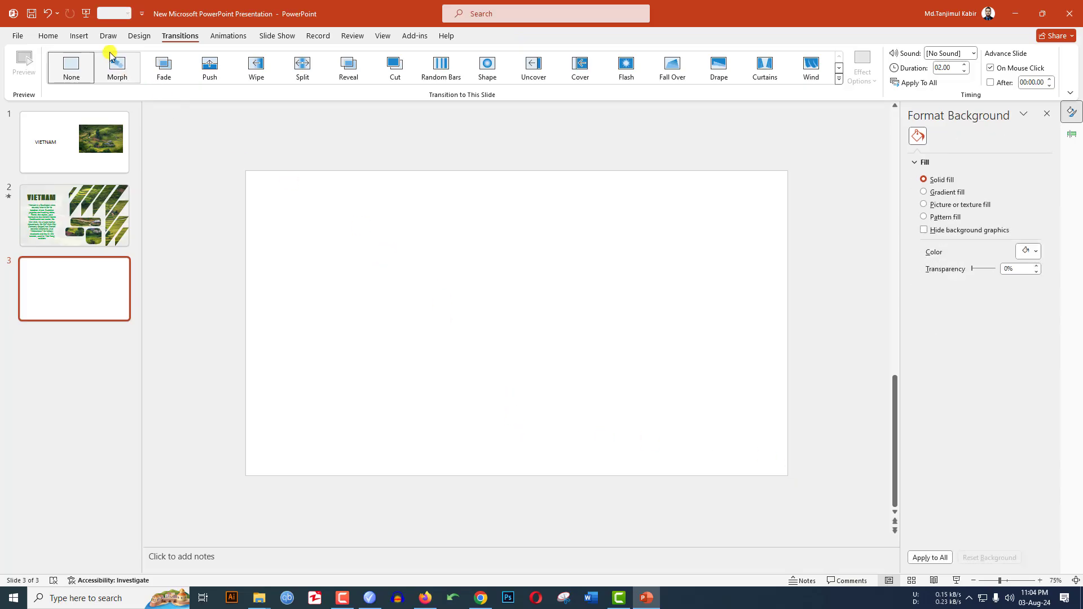
Draw a diagonal stripe shape on the right of the slide and remove its outline
{"action": "left_click", "coordinate": [79, 36]}
{"action": "left_click", "coordinate": [187, 79]}
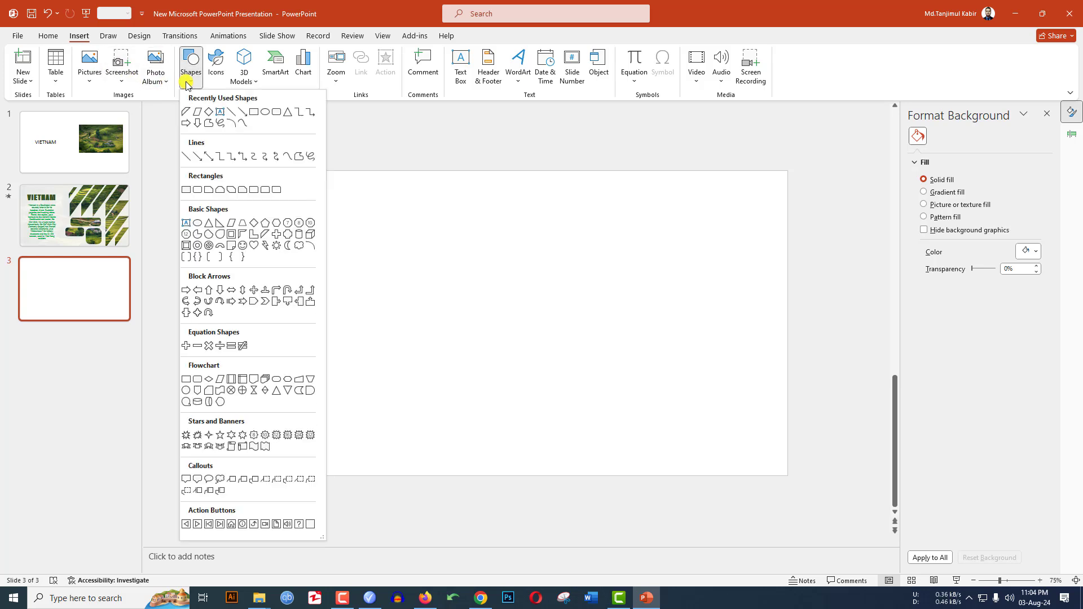
{"action": "left_click", "coordinate": [187, 113]}
{"action": "left_click_drag", "start_coordinate": [523, 179], "coordinate": [643, 371]}
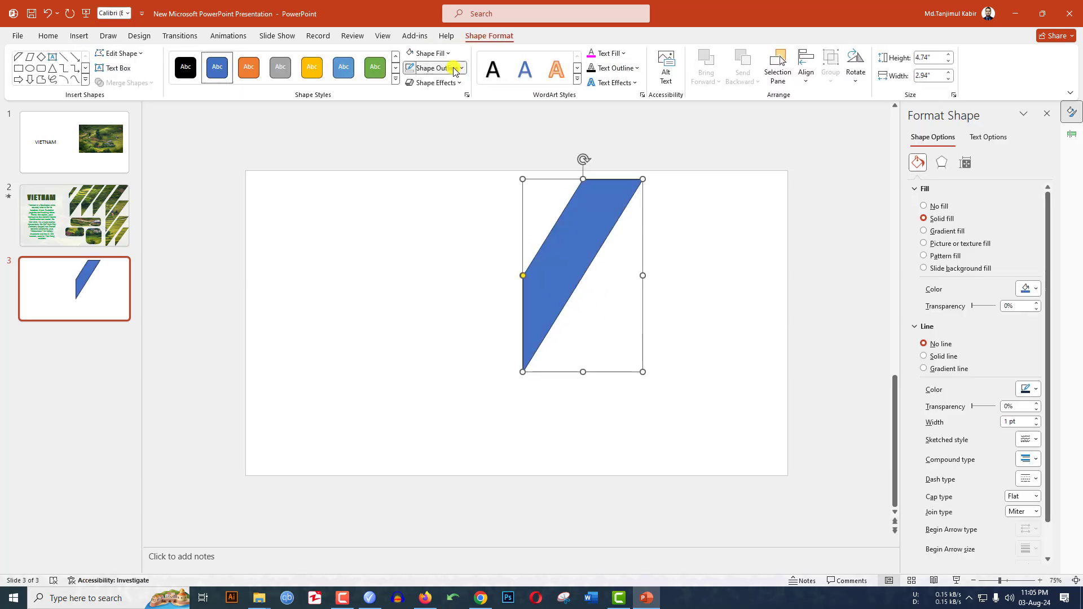
{"action": "left_click", "coordinate": [445, 68]}
{"action": "left_click", "coordinate": [451, 249]}
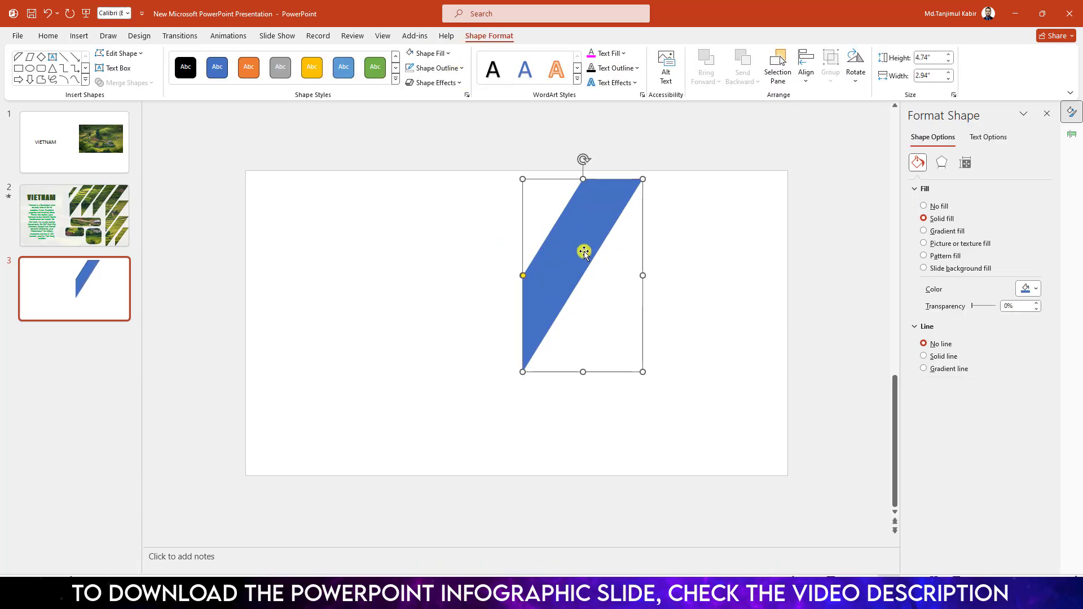
Widen and enlarge the stripe, positioning it against the slide's top edge
{"action": "left_click_drag", "start_coordinate": [642, 276], "coordinate": [685, 273]}
{"action": "left_click_drag", "start_coordinate": [601, 247], "coordinate": [569, 240]}
{"action": "left_click_drag", "start_coordinate": [490, 363], "coordinate": [475, 382]}
{"action": "left_click_drag", "start_coordinate": [478, 278], "coordinate": [478, 294]}
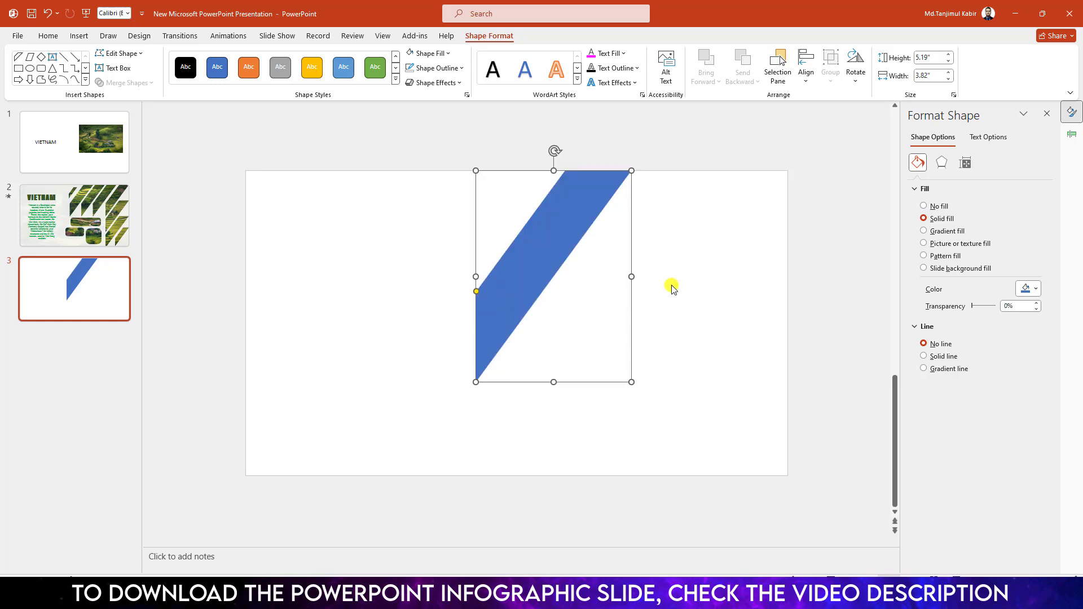
Duplicate the stripe into smaller copies lined up side by side to the right
{"action": "left_click_drag", "start_coordinate": [537, 321], "coordinate": [599, 269]}
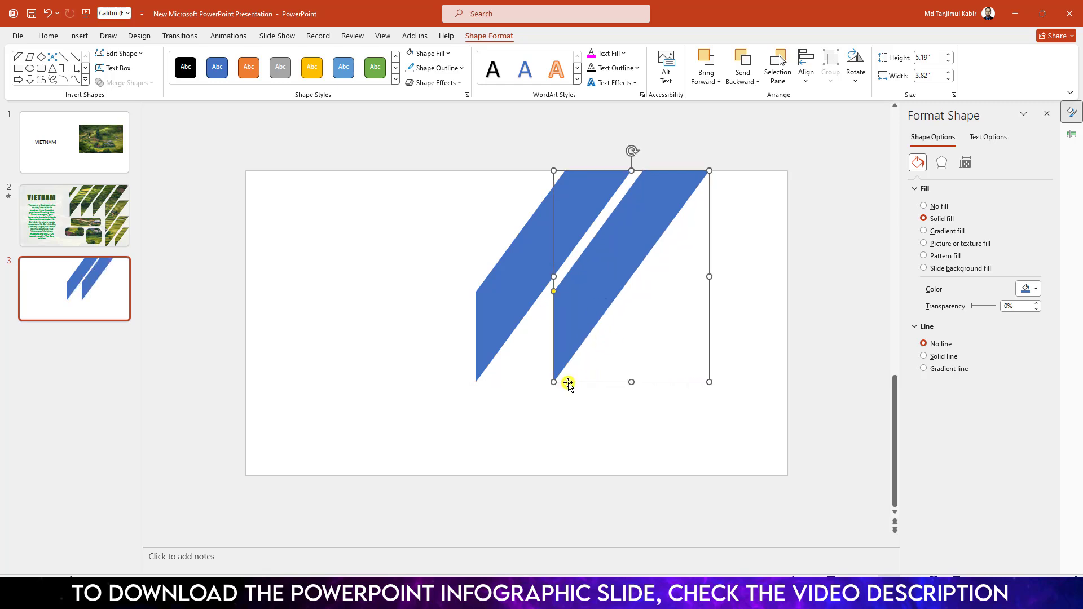
{"action": "left_click_drag", "start_coordinate": [554, 385], "coordinate": [571, 350]}
{"action": "left_click_drag", "start_coordinate": [657, 219], "coordinate": [648, 218]}
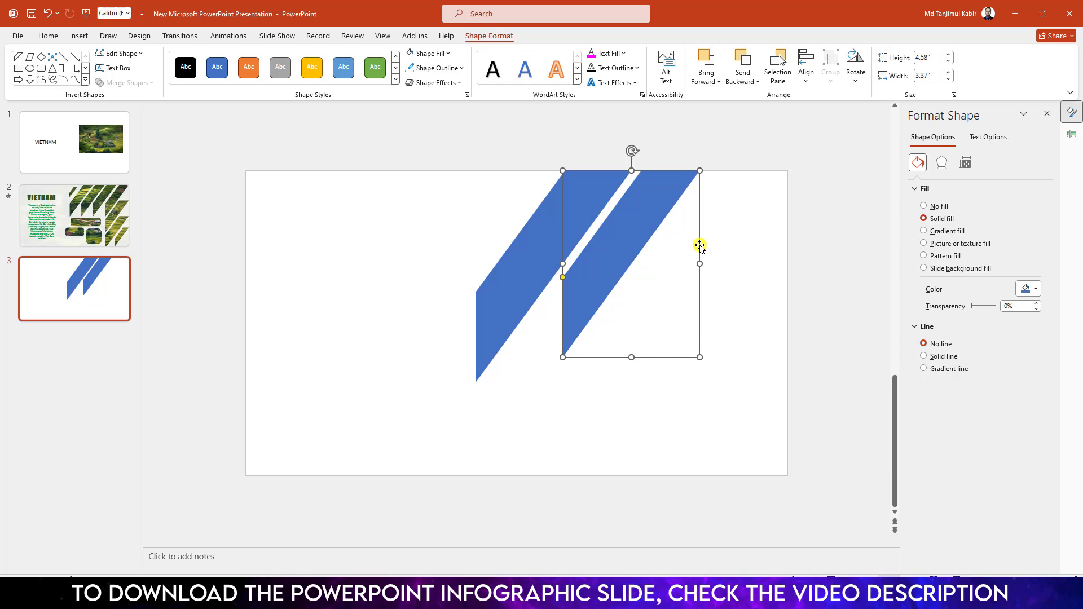
{"action": "key", "text": "ctrl+d"}
{"action": "left_click_drag", "start_coordinate": [724, 240], "coordinate": [709, 239]}
{"action": "key", "text": "ctrl+d"}
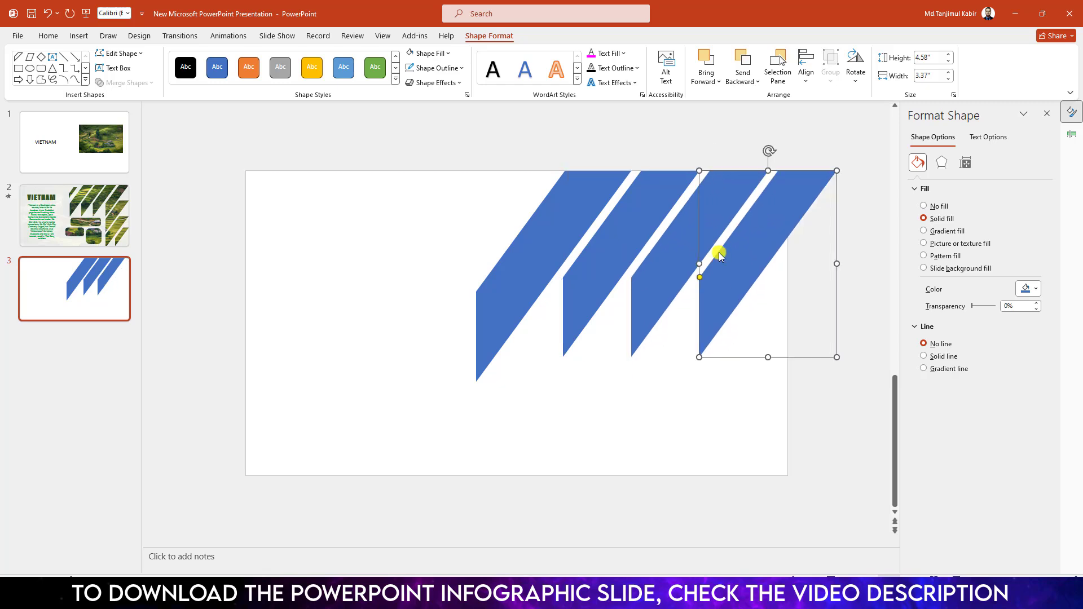
{"action": "left_click_drag", "start_coordinate": [752, 248], "coordinate": [686, 388]}
{"action": "key", "text": "ctrl+d"}
Shrink stripe copies to fit the bottom-right edge and sit beside the first stripe
{"action": "key", "text": "ctrl+d"}
{"action": "left_click_drag", "start_coordinate": [754, 353], "coordinate": [705, 413]}
{"action": "left_click_drag", "start_coordinate": [662, 452], "coordinate": [755, 311]}
{"action": "left_click_drag", "start_coordinate": [794, 394], "coordinate": [762, 418]}
{"action": "scroll", "coordinate": [813, 361], "scroll_direction": "down", "scroll_amount": 1}
{"action": "key", "text": "ctrl+d"}
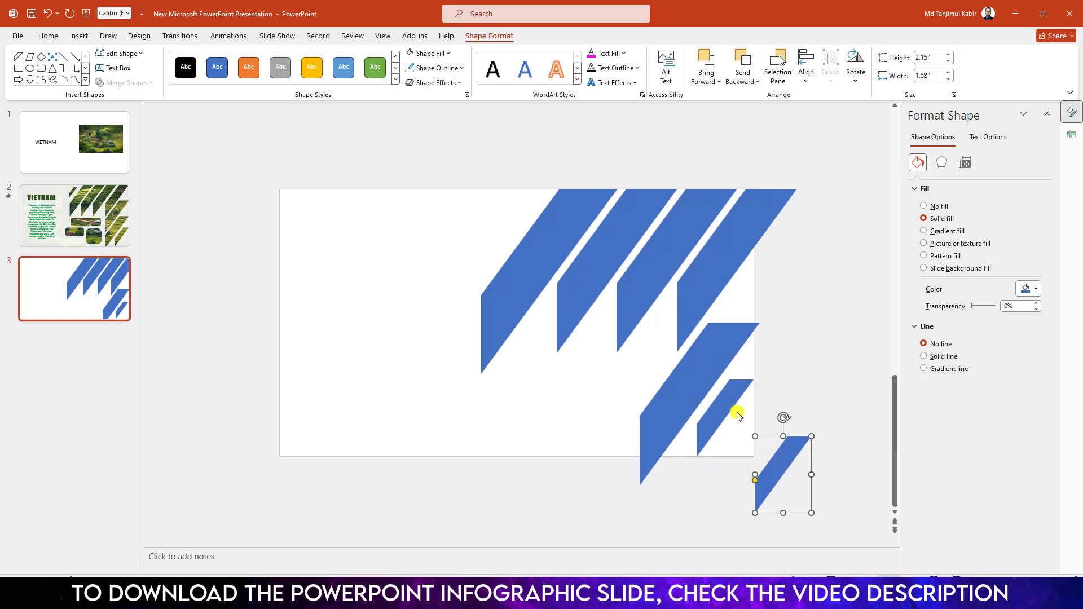
{"action": "left_click_drag", "start_coordinate": [773, 471], "coordinate": [502, 240]}
{"action": "left_click", "coordinate": [79, 36]}
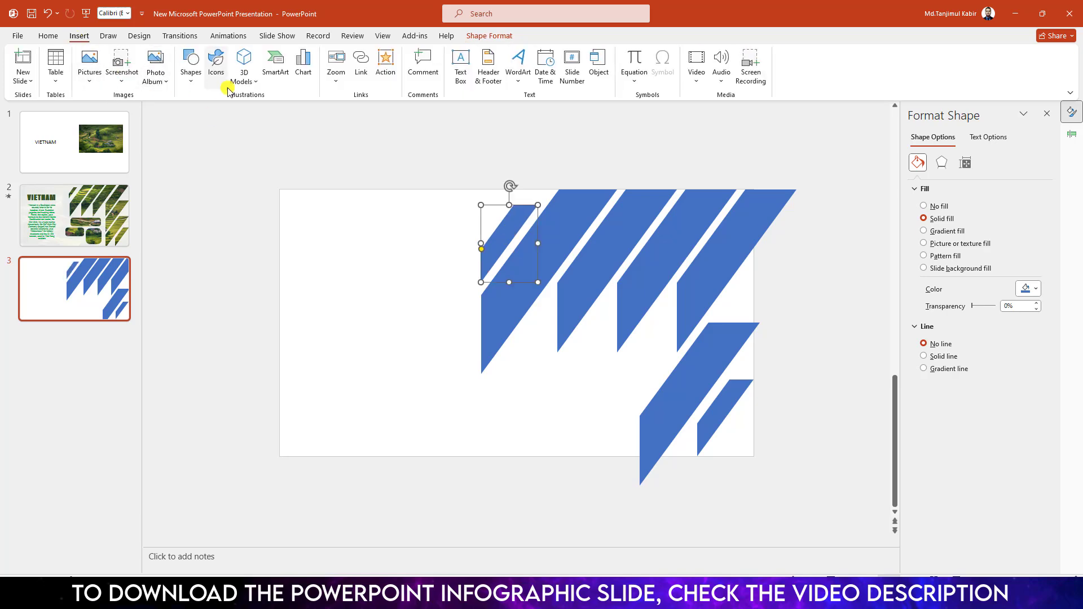
Draw an outline-free rounded rectangle bar below the stripes
{"action": "left_click", "coordinate": [186, 83]}
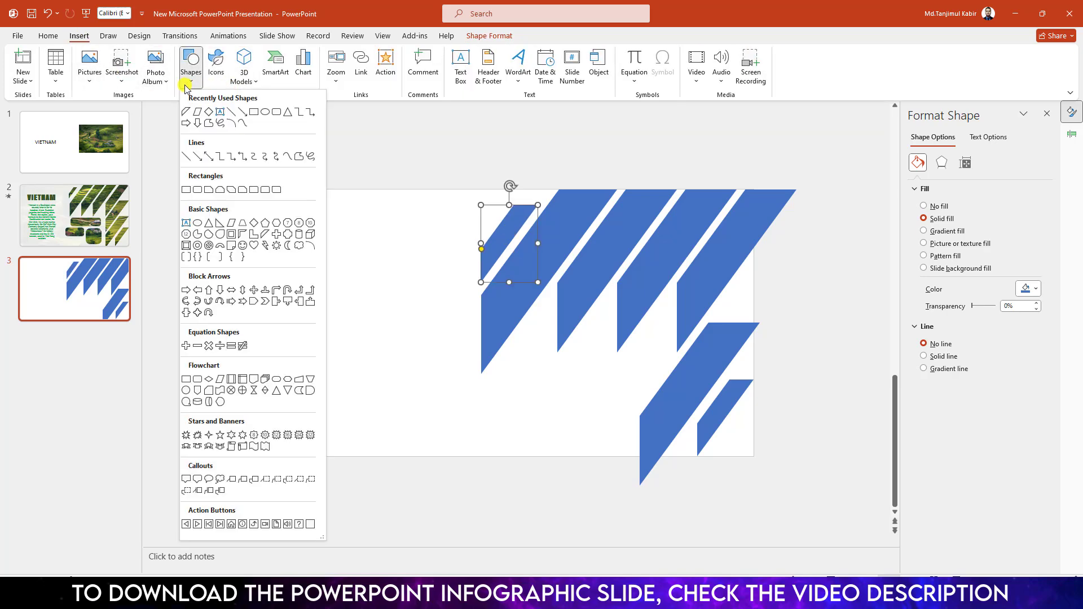
{"action": "left_click", "coordinate": [275, 113]}
{"action": "mouse_move", "coordinate": [510, 358]}
{"action": "left_mouse_down"}
{"action": "mouse_move", "coordinate": [643, 382]}
{"action": "mouse_move", "coordinate": [596, 374]}
{"action": "left_mouse_up"}
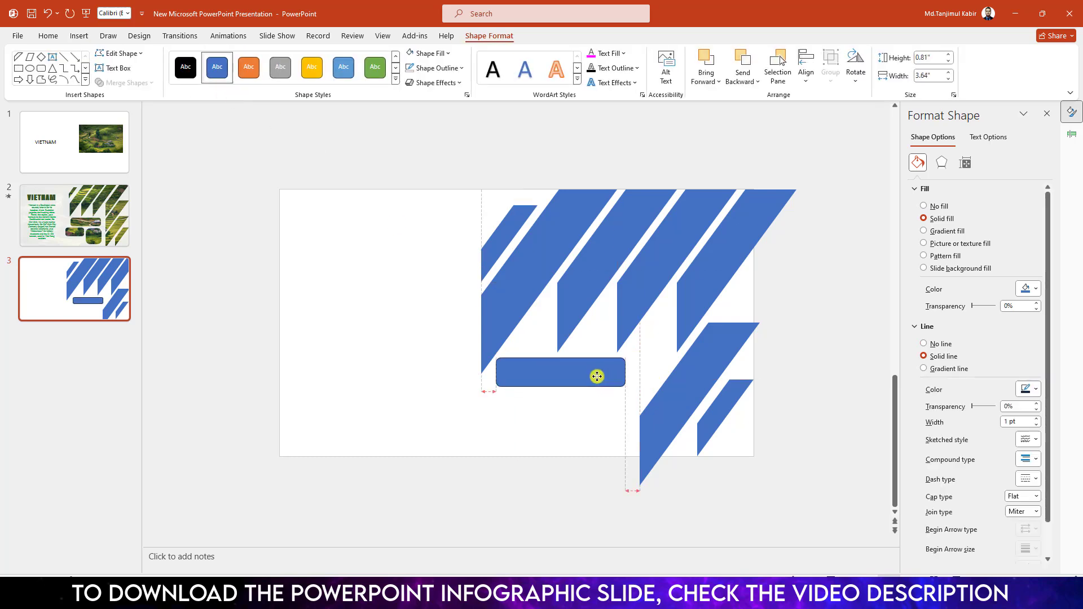
{"action": "left_click", "coordinate": [445, 68]}
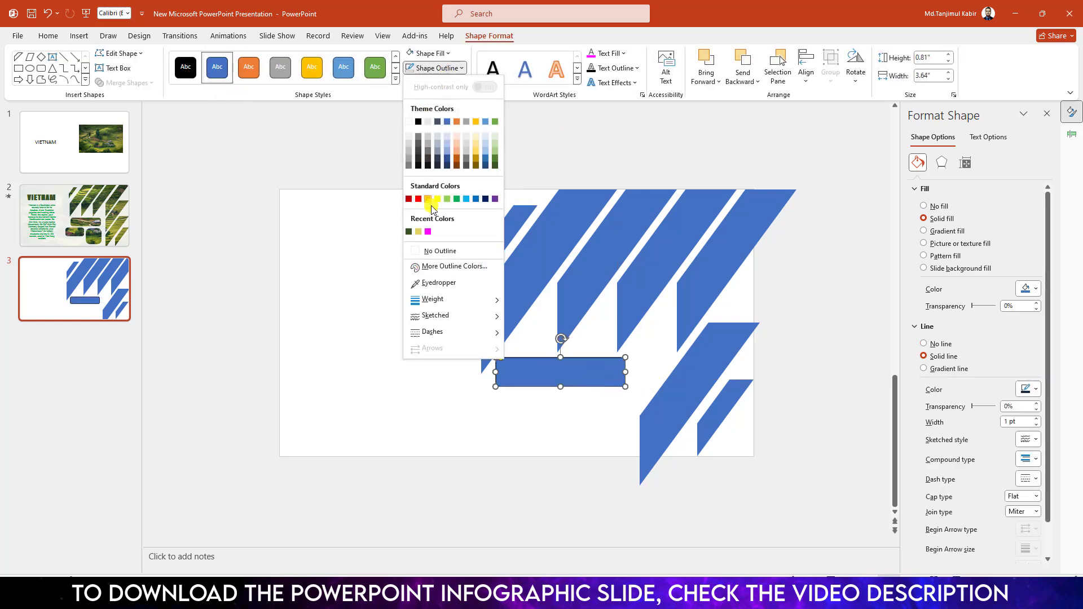
{"action": "left_click", "coordinate": [440, 249]}
{"action": "left_click_drag", "start_coordinate": [560, 390], "coordinate": [560, 394]}
Paste copies of the rounded rectangle and place them as narrower blocks beneath the bar
{"action": "key", "text": "ctrl+c"}
{"action": "key", "text": "ctrl+v"}
{"action": "left_click_drag", "start_coordinate": [390, 353], "coordinate": [592, 449]}
{"action": "left_click", "coordinate": [585, 476]}
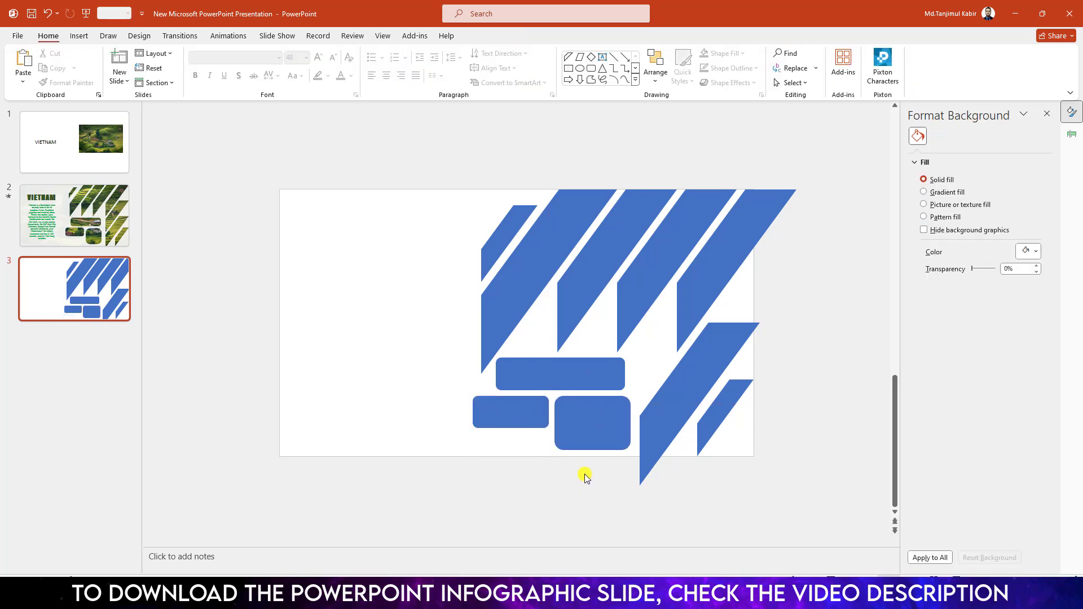
Union all the blue stripes and rectangles into one merged shape
{"action": "left_click_drag", "start_coordinate": [568, 213], "coordinate": [855, 510]}
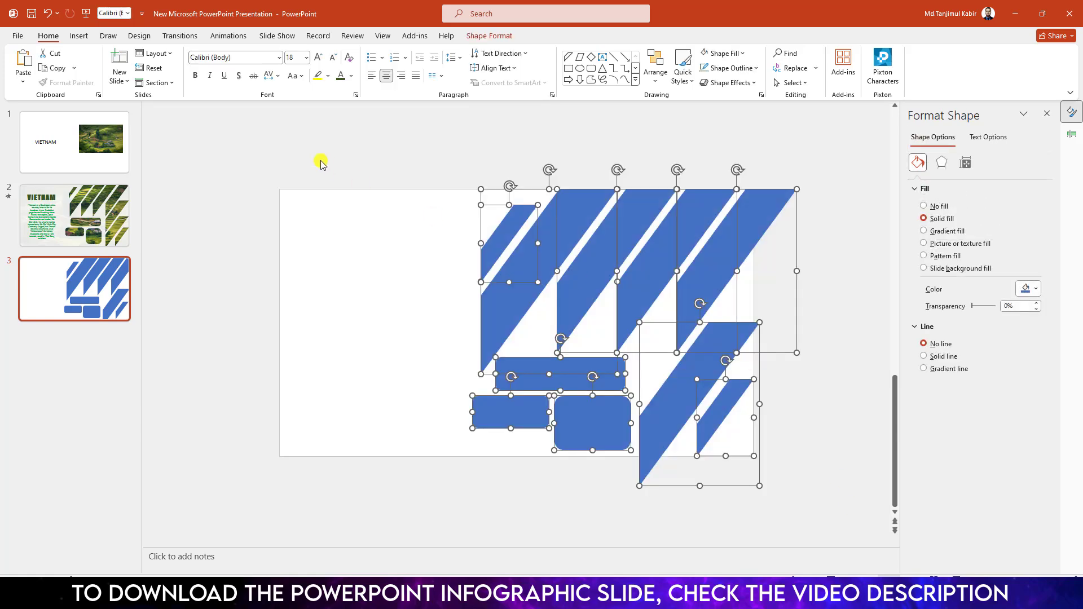
{"action": "left_click", "coordinate": [488, 37]}
{"action": "left_click", "coordinate": [127, 83]}
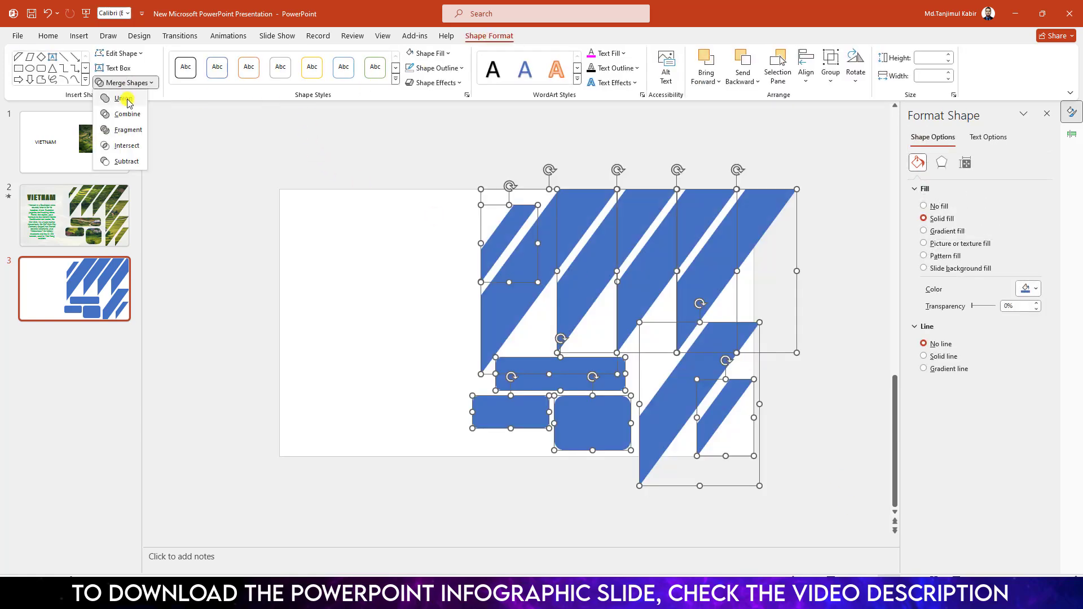
{"action": "left_click", "coordinate": [125, 99]}
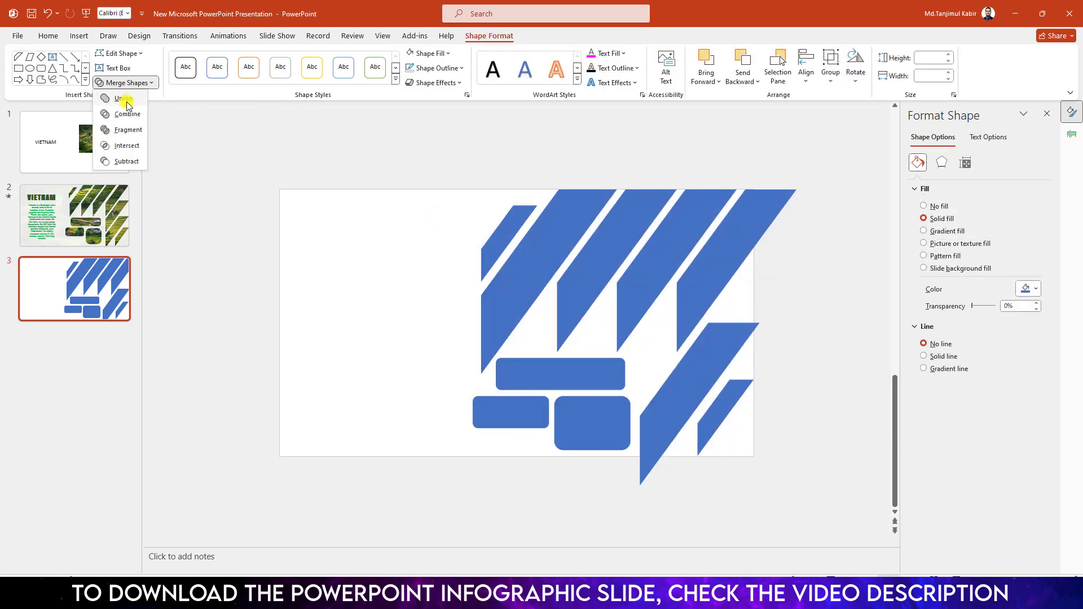
Insert the Vietnam photo from this computer onto the slide
{"action": "left_click", "coordinate": [79, 37]}
{"action": "left_click", "coordinate": [89, 64]}
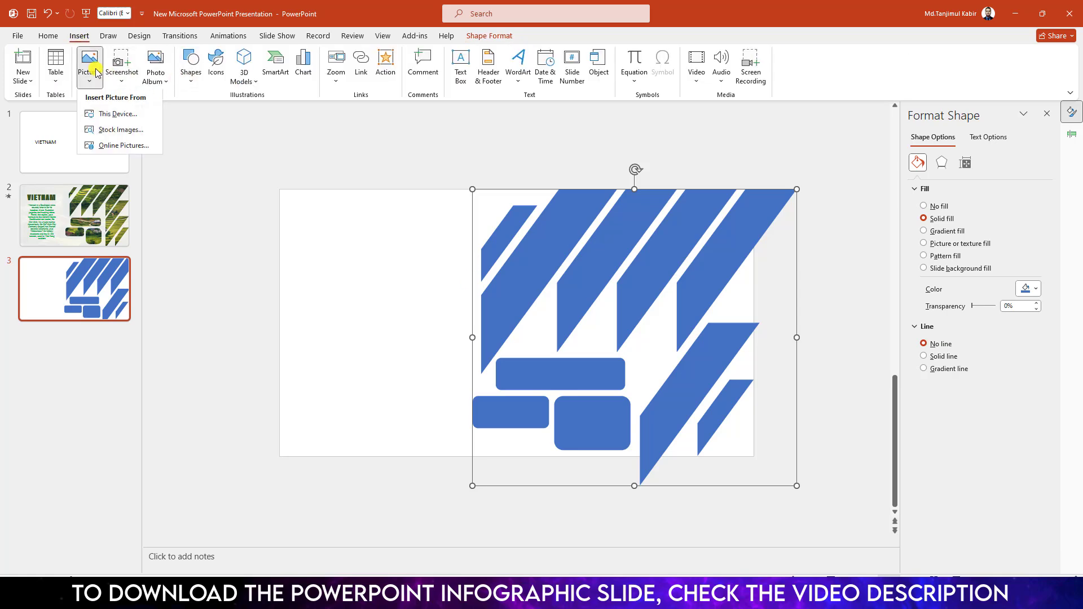
{"action": "left_click", "coordinate": [110, 116]}
{"action": "left_click", "coordinate": [402, 93]}
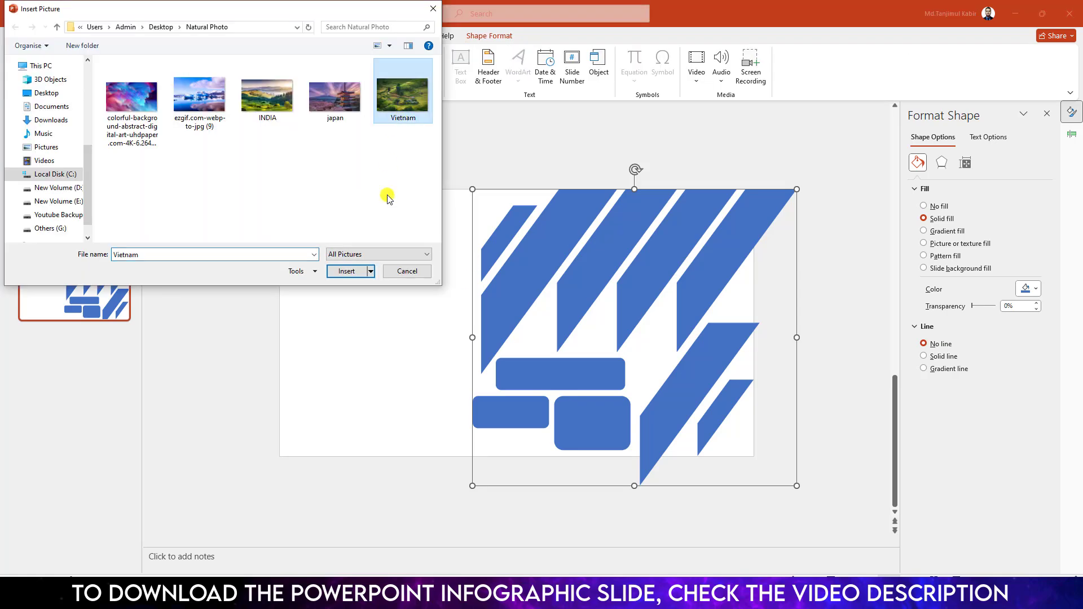
{"action": "left_click", "coordinate": [347, 268]}
Crop the Vietnam photo to a 16:9 aspect ratio
{"action": "left_click", "coordinate": [950, 81]}
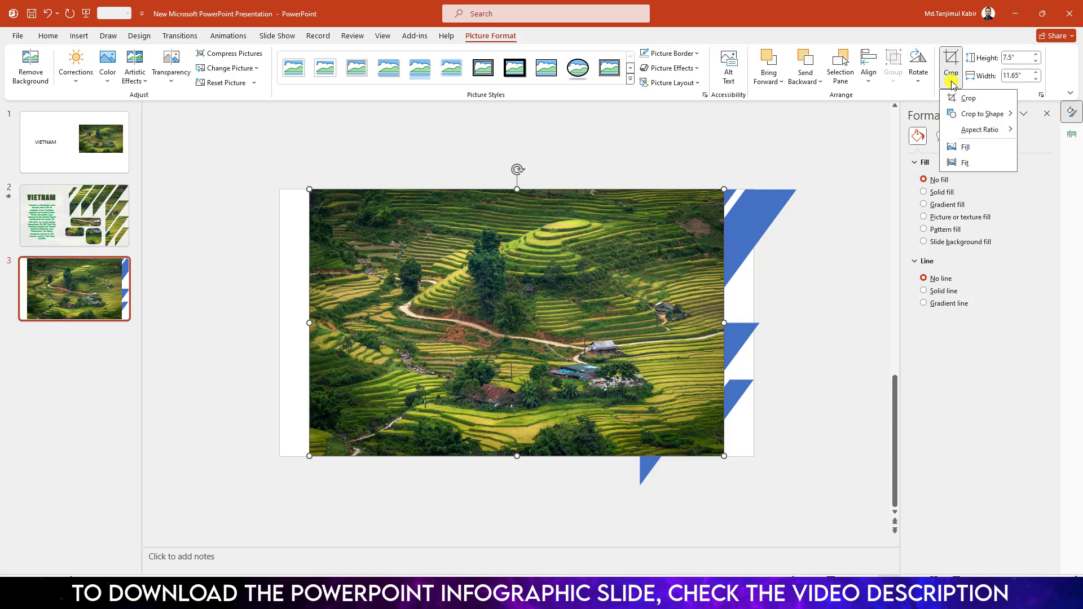
{"action": "mouse_move", "coordinate": [979, 129]}
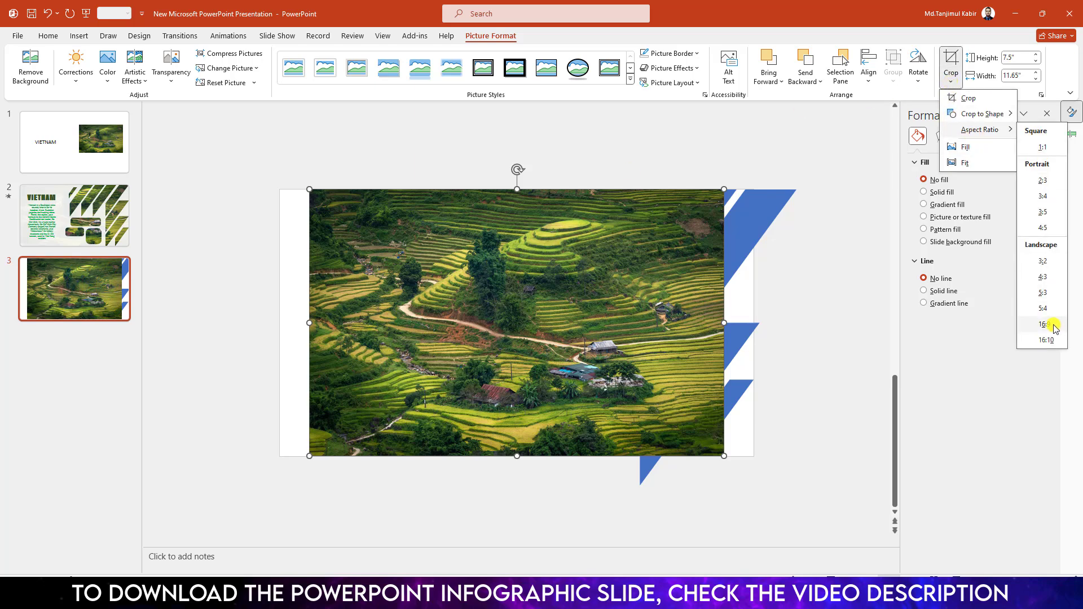
{"action": "left_click", "coordinate": [1053, 325]}
{"action": "left_click", "coordinate": [839, 304]}
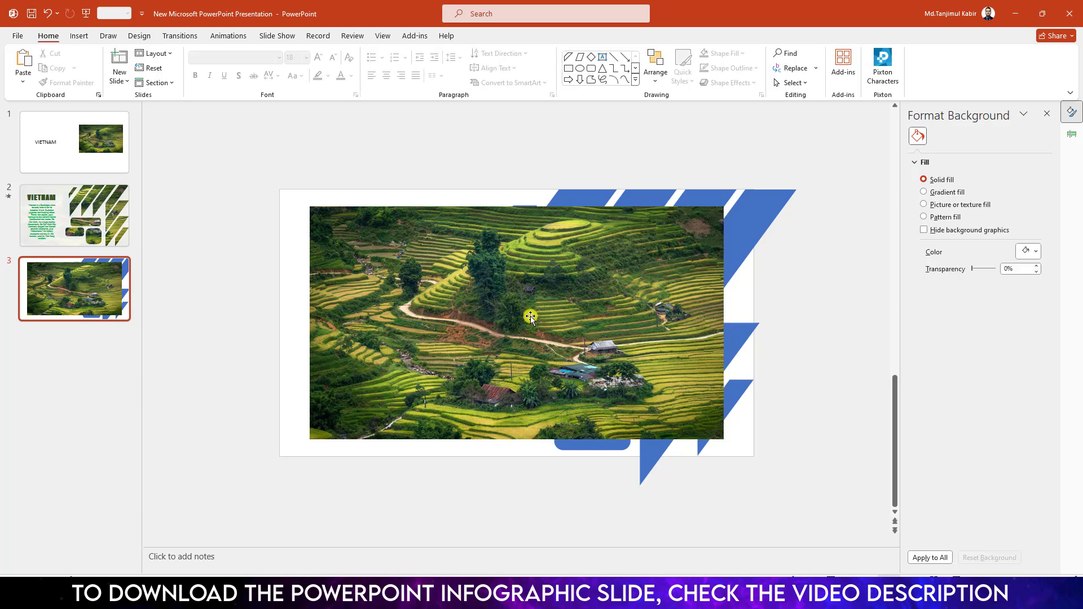
Enlarge the photo to fill the slide and send it behind the blue shape
{"action": "left_click", "coordinate": [506, 302]}
{"action": "left_click_drag", "start_coordinate": [506, 303], "coordinate": [500, 298]}
{"action": "left_click_drag", "start_coordinate": [702, 424], "coordinate": [753, 455]}
{"action": "right_click", "coordinate": [457, 361]}
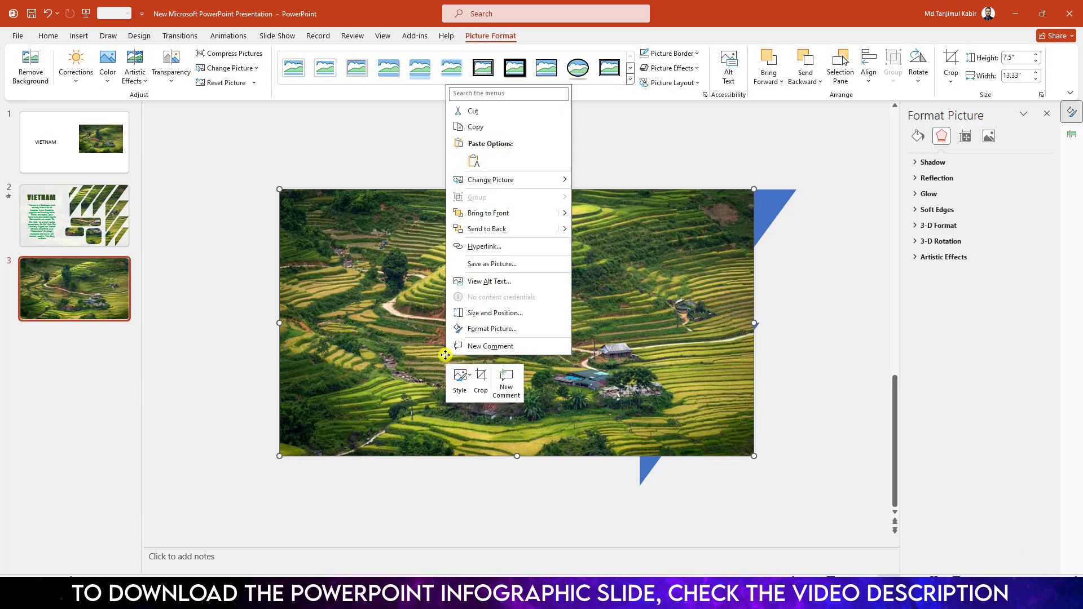
{"action": "left_click", "coordinate": [487, 228]}
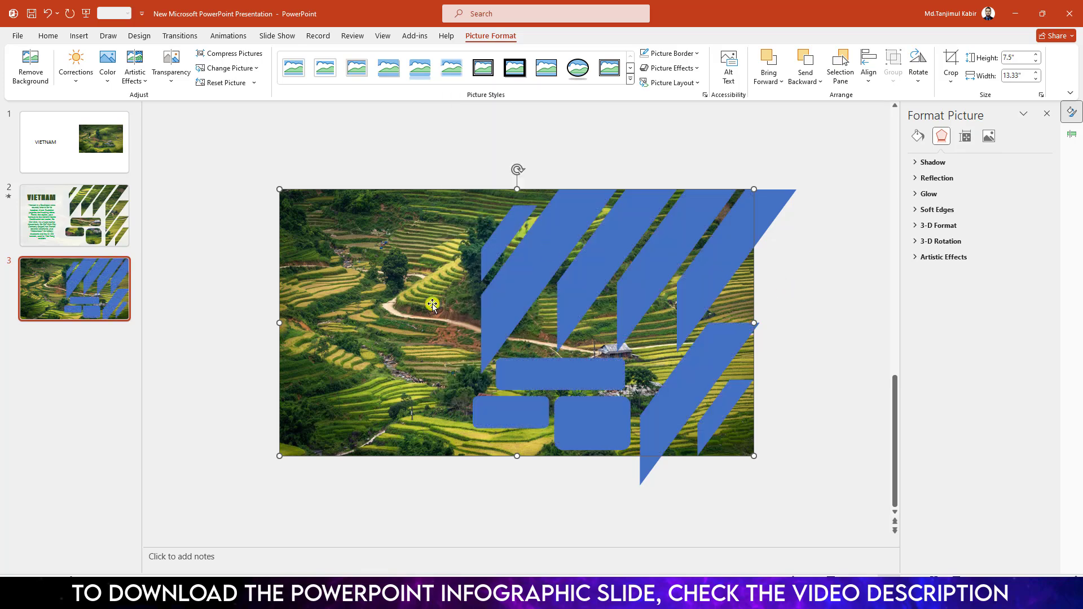
Place a duplicate of the photo below and to the right of the slide
{"action": "left_click_drag", "start_coordinate": [420, 246], "coordinate": [476, 455]}
{"action": "scroll", "coordinate": [476, 455], "scroll_direction": "down", "scroll_amount": 2}
{"action": "key", "text": "Escape"}
Intersect the upper photo with the merged blue shape to clip it
{"action": "left_click", "coordinate": [433, 206]}
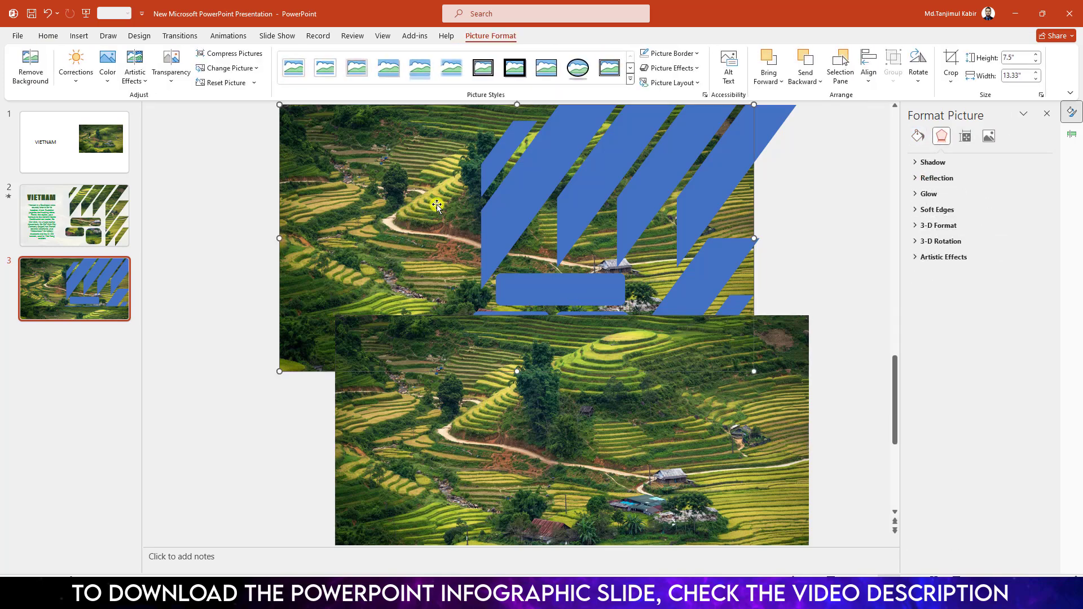
{"action": "left_click", "coordinate": [534, 203], "text": "shift"}
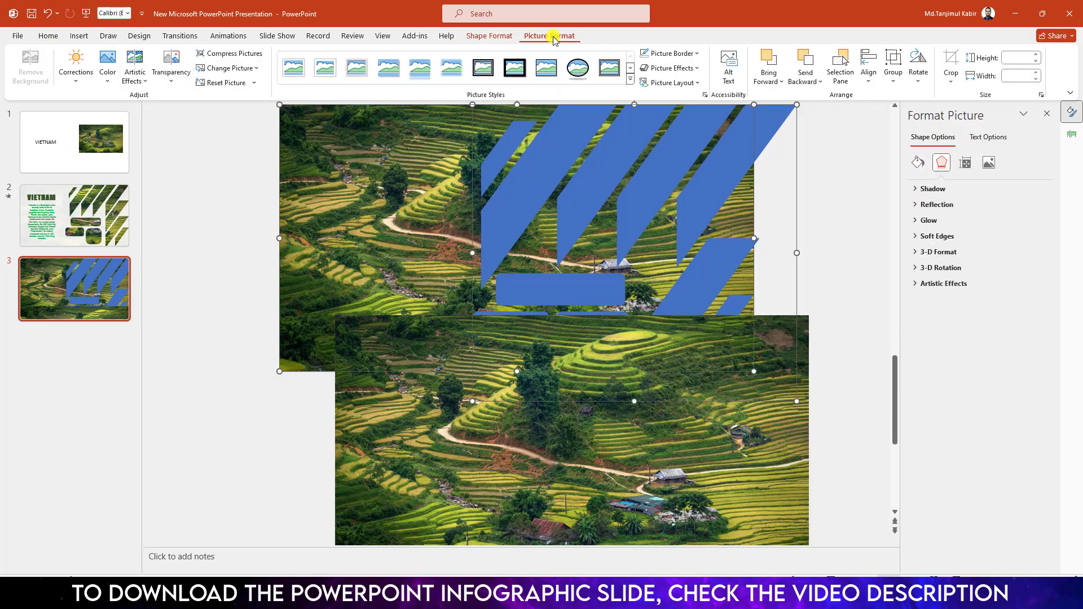
{"action": "left_click", "coordinate": [468, 38]}
{"action": "left_click", "coordinate": [125, 82]}
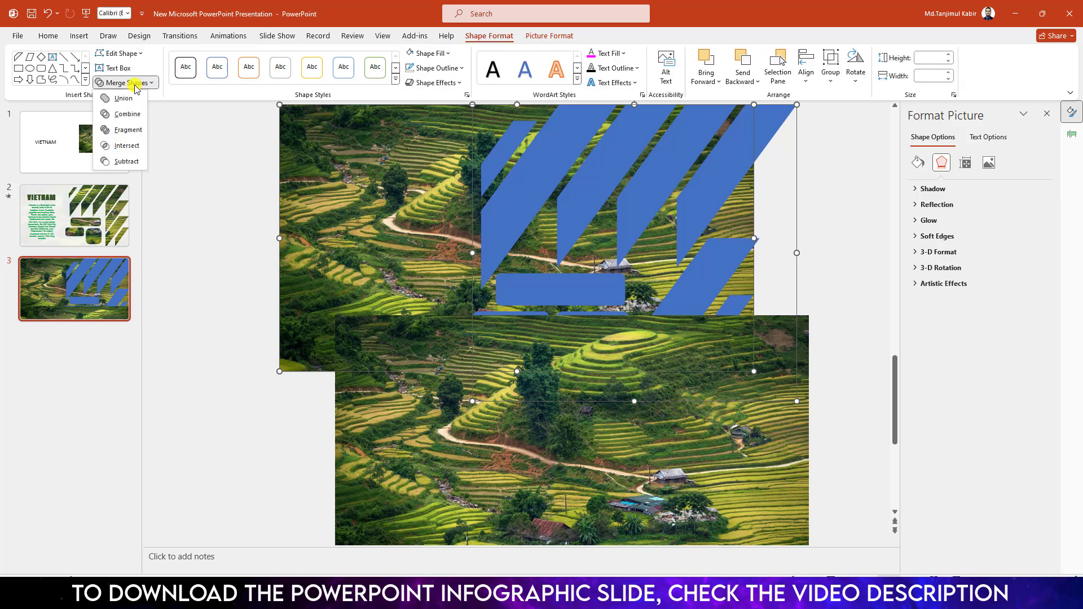
{"action": "left_click", "coordinate": [127, 145]}
{"action": "key", "text": "Escape"}
Bring up the Picture Effects shadow choices for the clipped photo collage
{"action": "left_click", "coordinate": [586, 185]}
{"action": "left_click", "coordinate": [499, 37]}
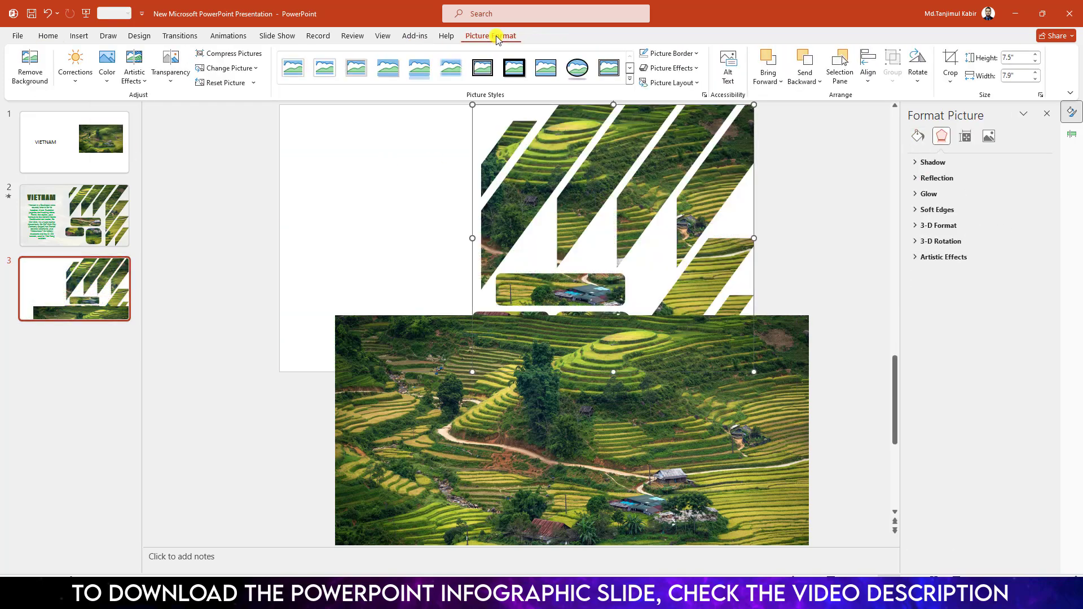
{"action": "left_click", "coordinate": [692, 70]}
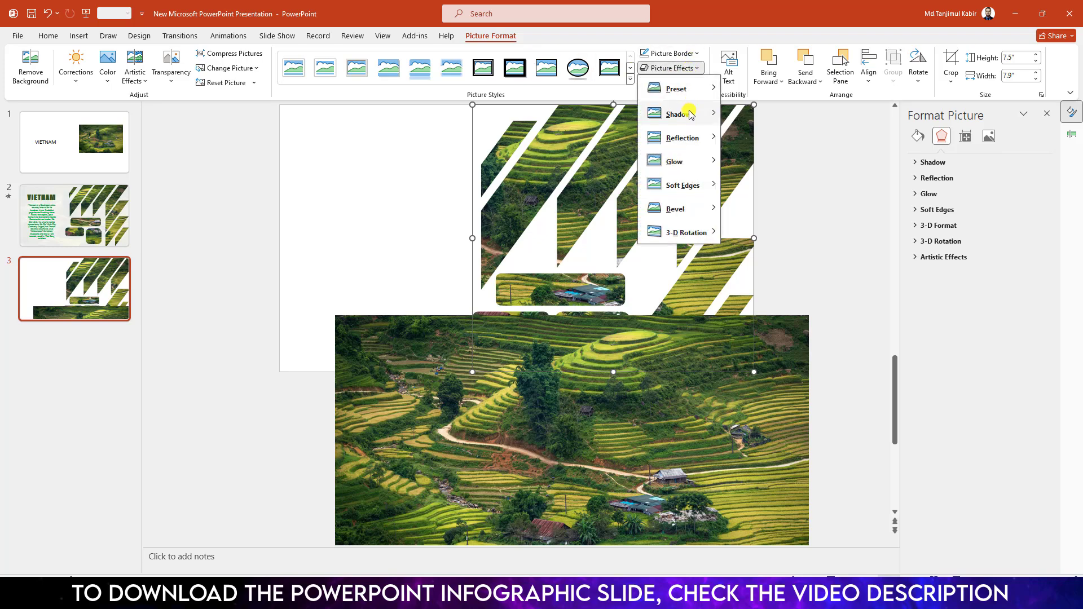
{"action": "mouse_move", "coordinate": [686, 113]}
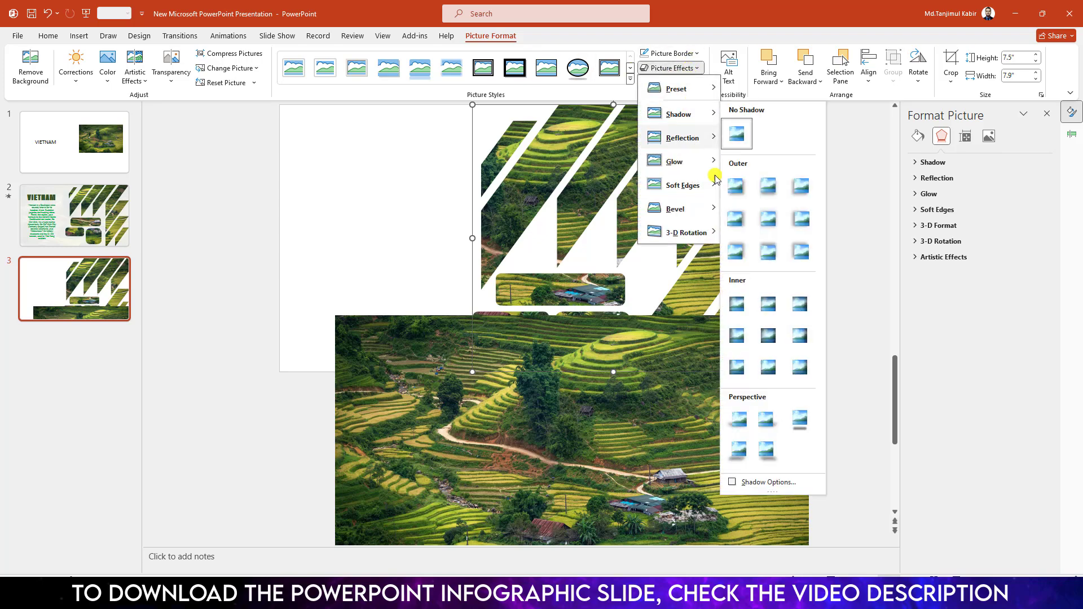
Give the photo an Inside: Center shadow, fill the slide with it and send it back
{"action": "left_click", "coordinate": [767, 341]}
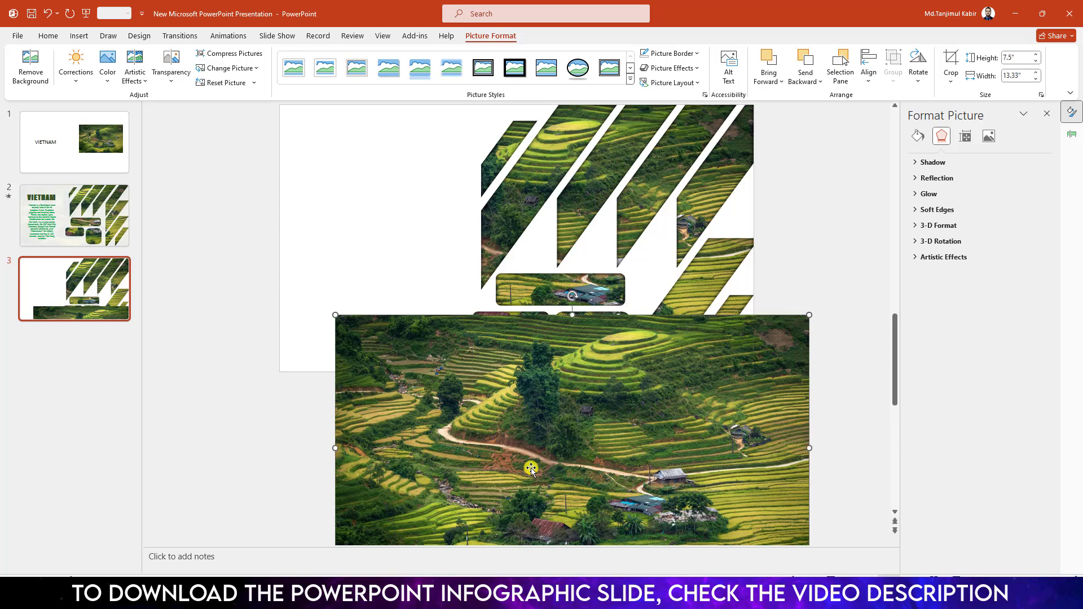
{"action": "left_click_drag", "start_coordinate": [536, 471], "coordinate": [476, 266]}
{"action": "right_click", "coordinate": [469, 327]}
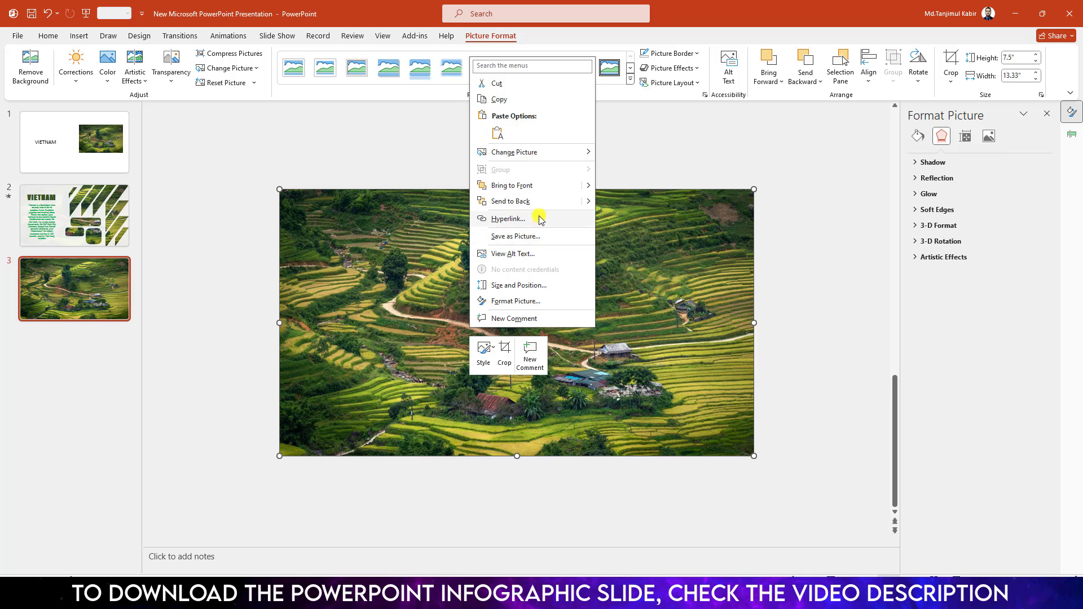
{"action": "left_click", "coordinate": [524, 201]}
Cover the whole photo with a white, outline-free rectangle
{"action": "left_click", "coordinate": [79, 36]}
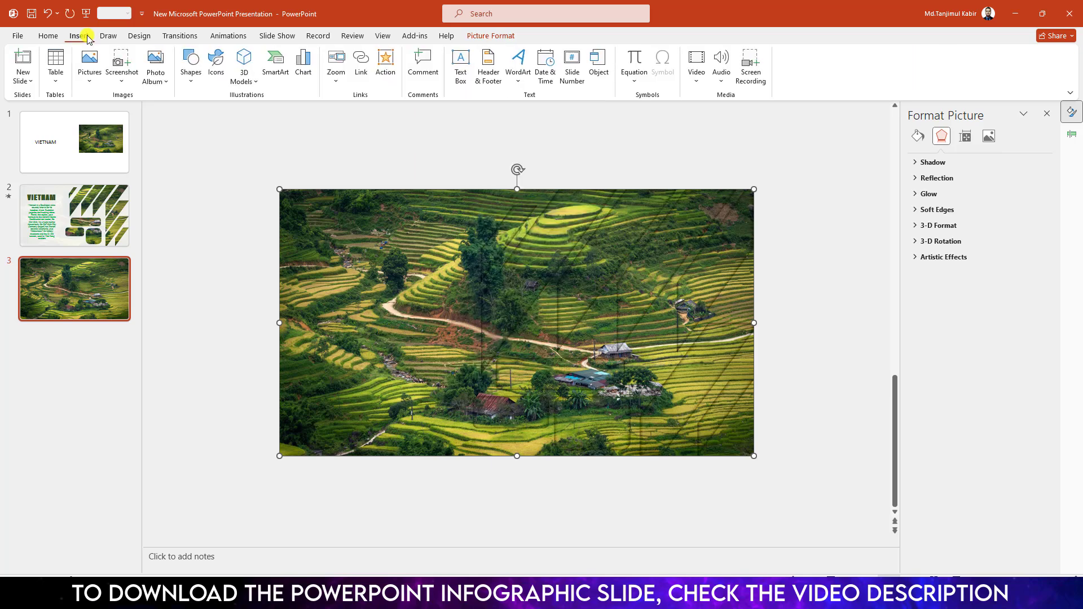
{"action": "left_click", "coordinate": [191, 78]}
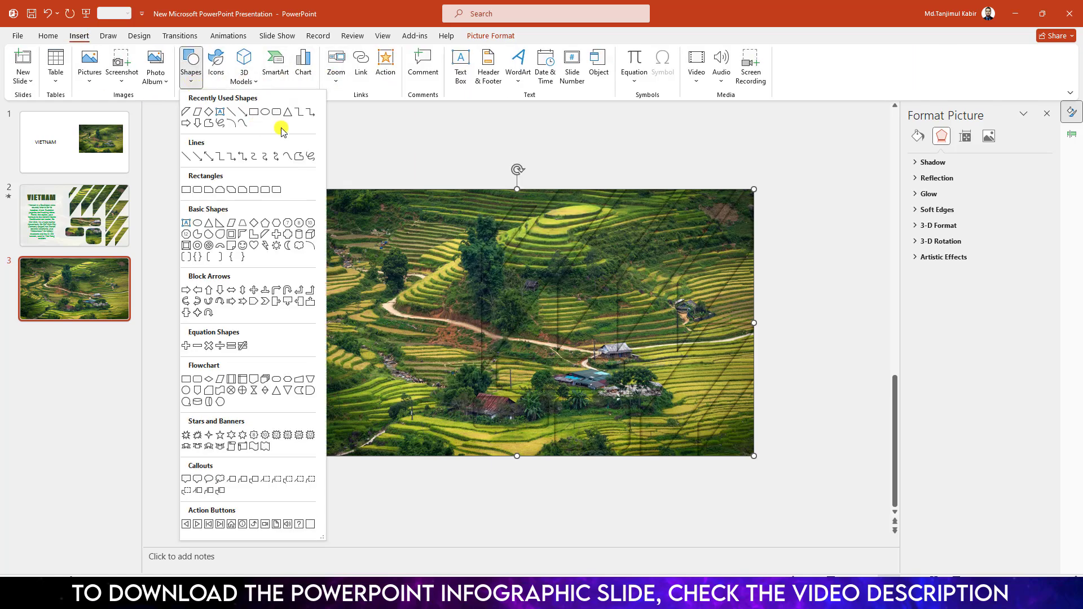
{"action": "left_click", "coordinate": [253, 112]}
{"action": "mouse_move", "coordinate": [279, 189]}
{"action": "left_mouse_down"}
{"action": "mouse_move", "coordinate": [395, 389]}
{"action": "mouse_move", "coordinate": [753, 455]}
{"action": "left_mouse_up"}
{"action": "left_click", "coordinate": [438, 72]}
{"action": "left_click", "coordinate": [440, 216]}
{"action": "left_click", "coordinate": [431, 53]}
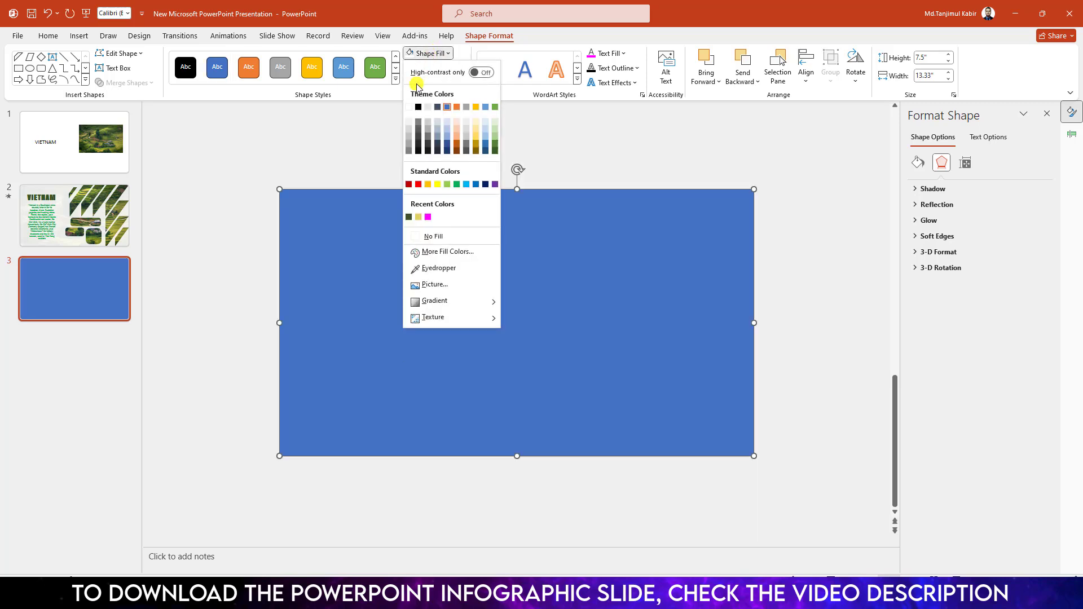
{"action": "left_click", "coordinate": [410, 107]}
Send the white rectangle behind the collage and enter 100 as its transparency
{"action": "right_click", "coordinate": [448, 301]}
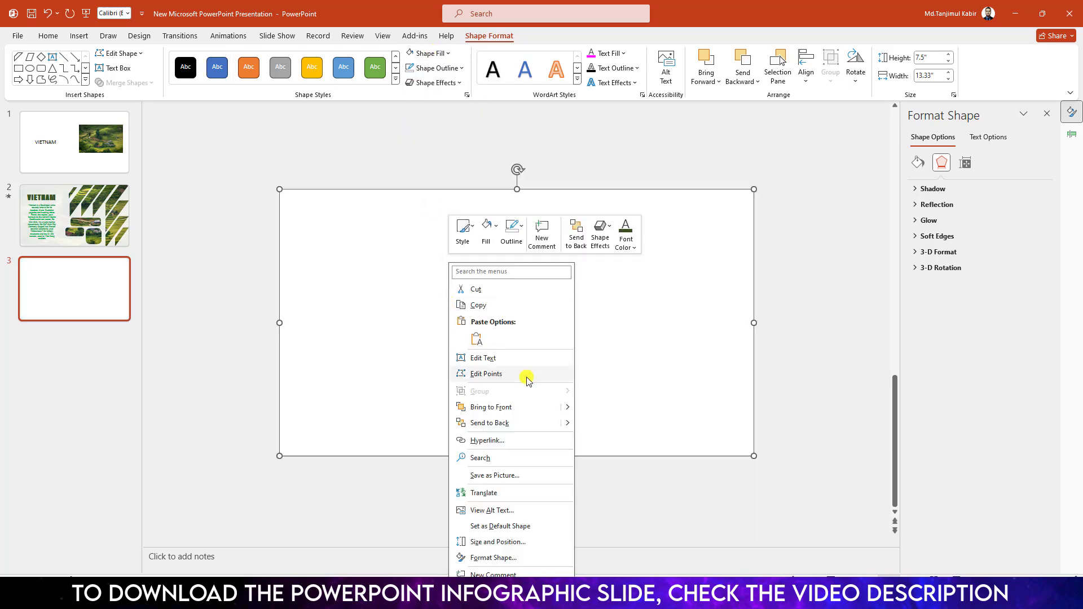
{"action": "mouse_move", "coordinate": [567, 424]}
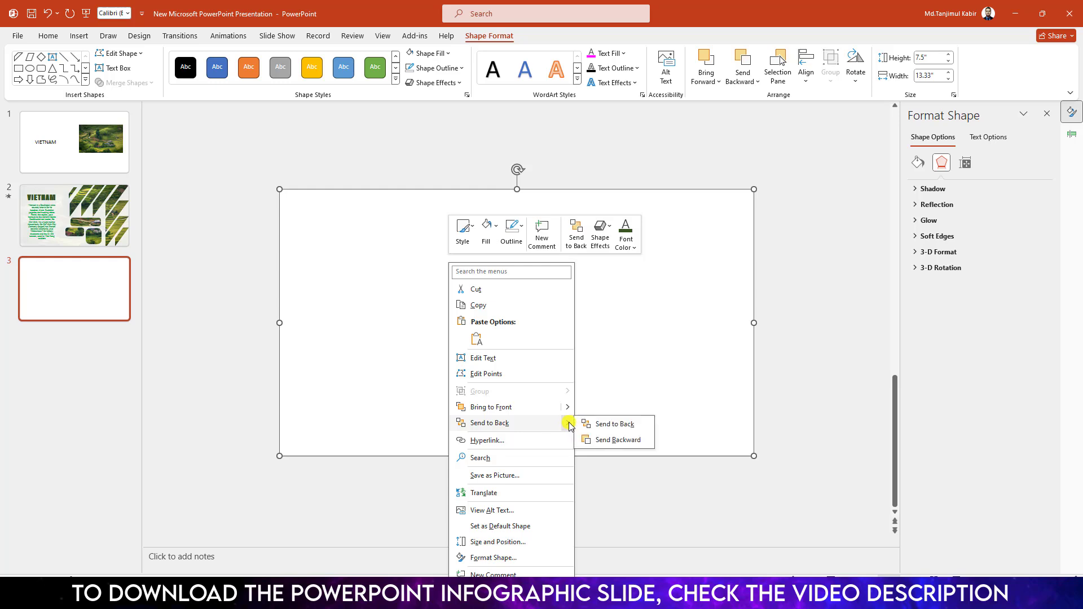
{"action": "left_click", "coordinate": [611, 438]}
{"action": "left_click", "coordinate": [916, 164]}
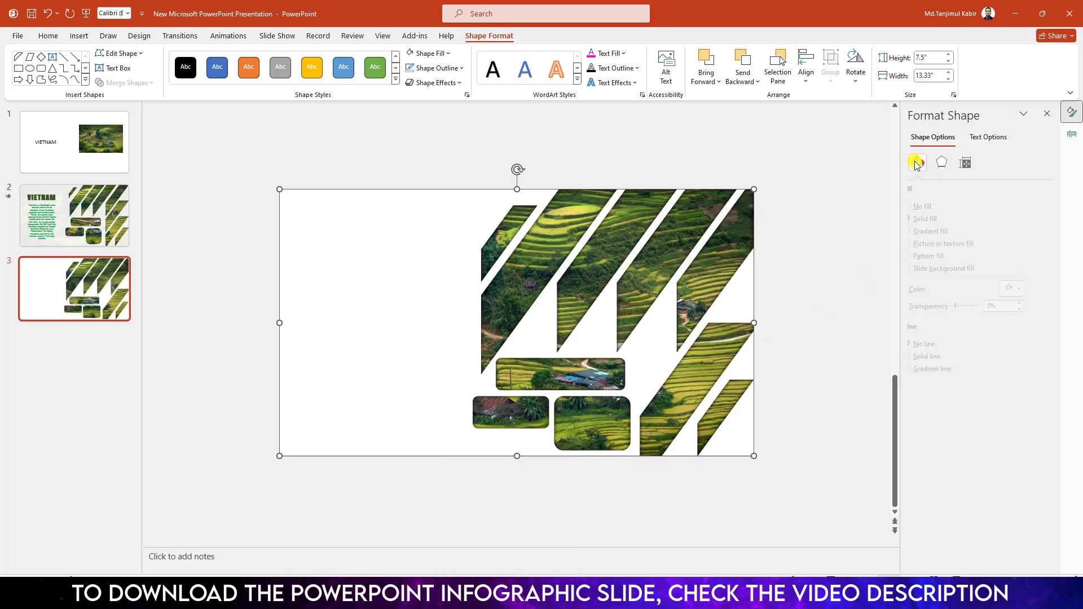
{"action": "type", "text": "1"}
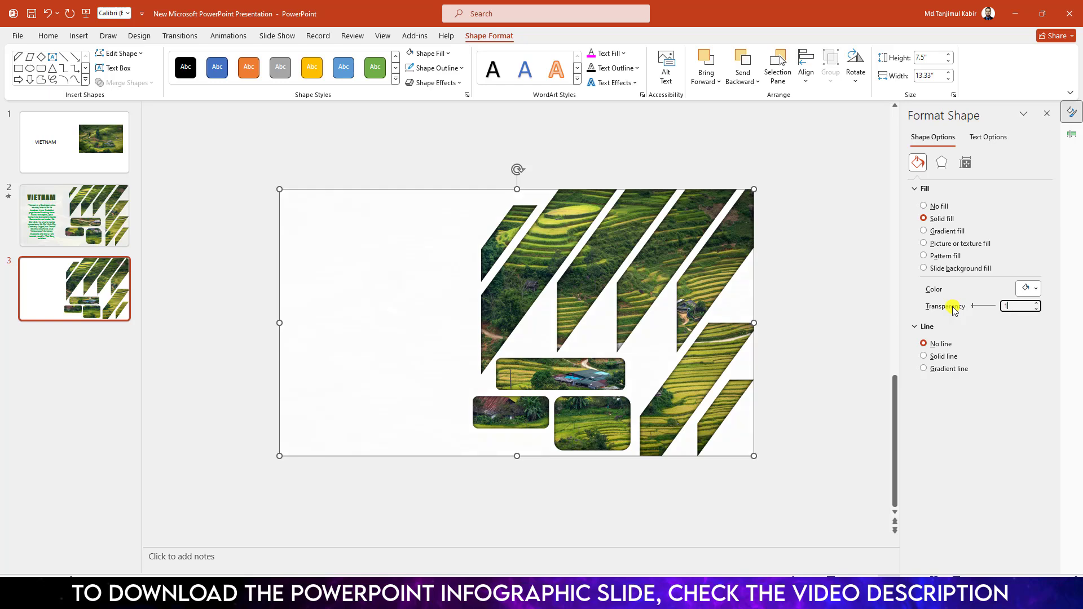
{"action": "type", "text": "00"}
{"action": "key", "text": "Return"}
{"action": "left_click", "coordinate": [812, 322]}
{"action": "left_click", "coordinate": [79, 36]}
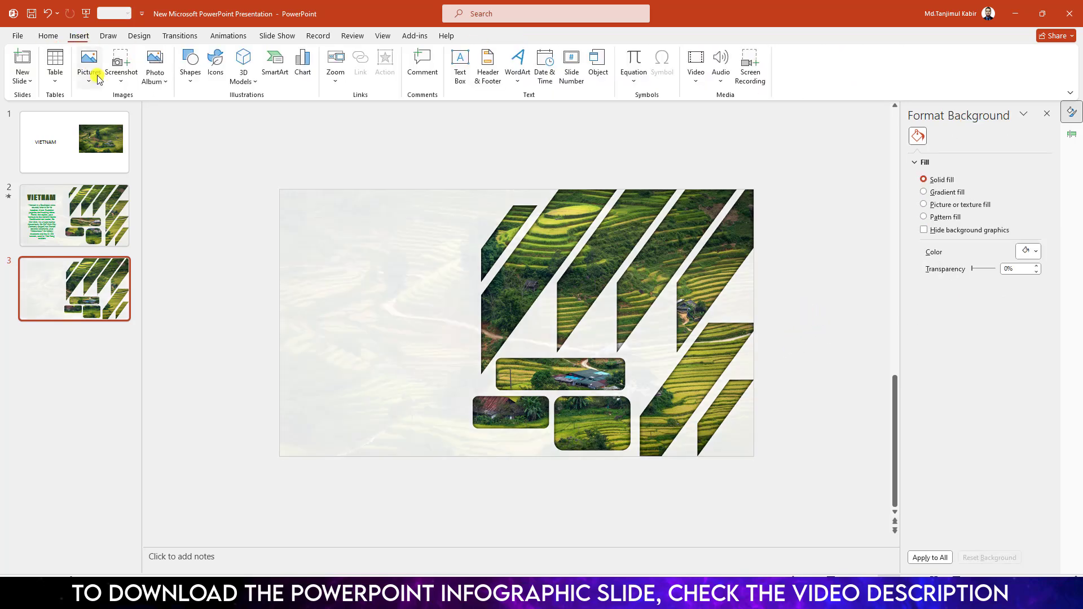
Add a VIETNAM title text box in Anton at 66 pt in the upper left
{"action": "left_click", "coordinate": [192, 84]}
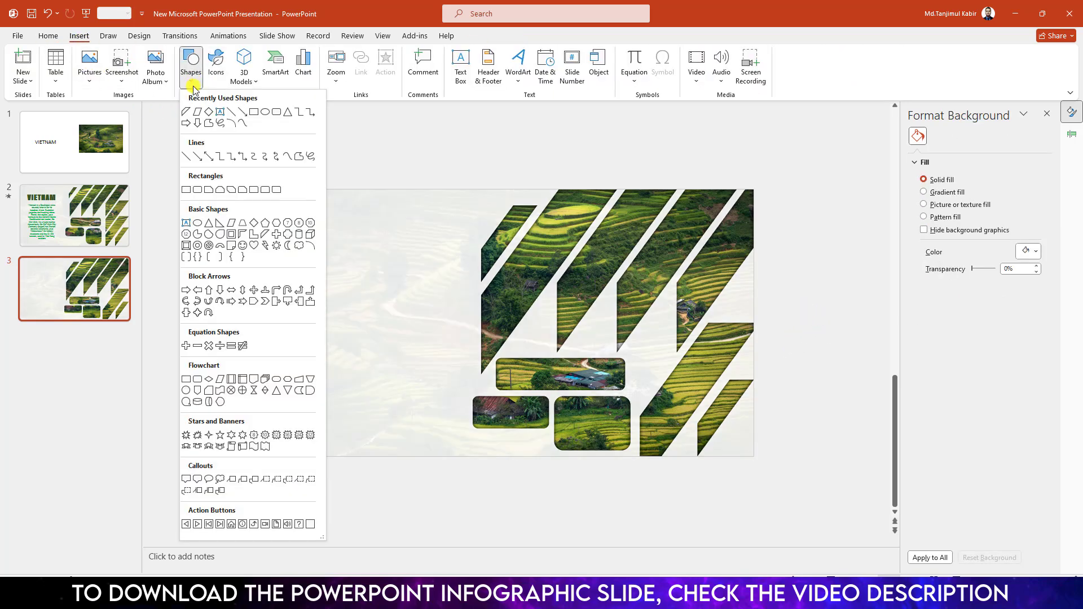
{"action": "left_click", "coordinate": [221, 113]}
{"action": "left_click_drag", "start_coordinate": [312, 216], "coordinate": [445, 276]}
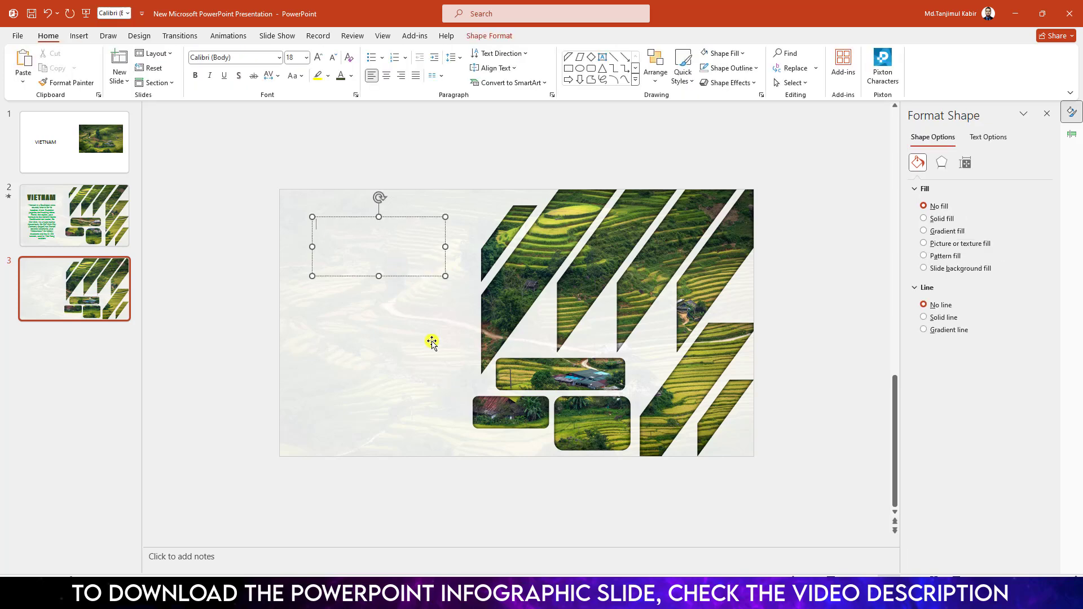
{"action": "type", "text": "VIETNAM"}
{"action": "key", "text": "ctrl+a"}
{"action": "left_click", "coordinate": [245, 59]}
{"action": "type", "text": "An"}
{"action": "key", "text": "Return"}
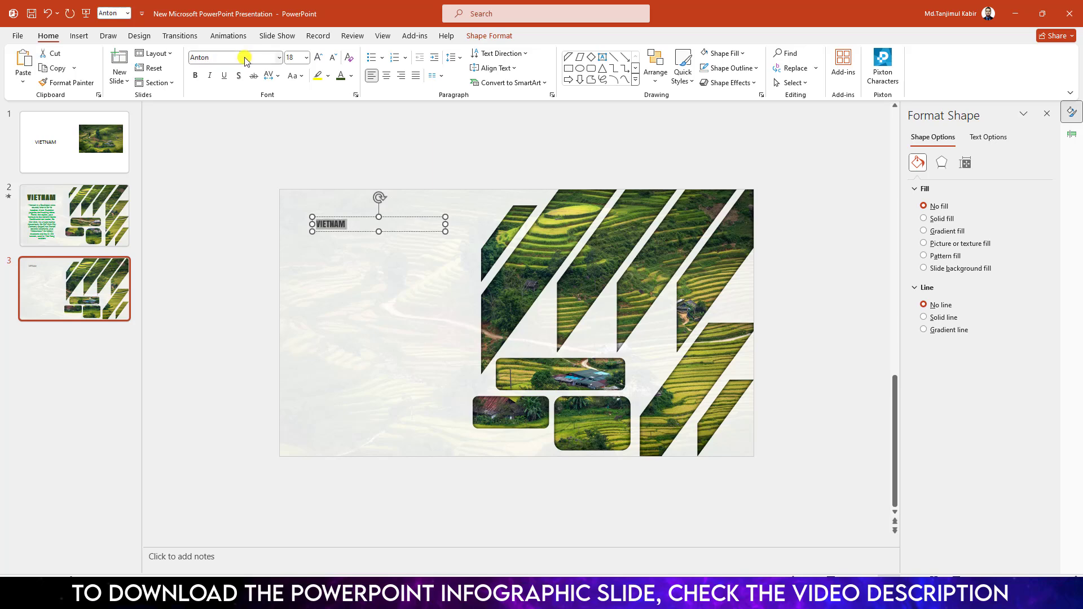
{"action": "left_click", "coordinate": [305, 59]}
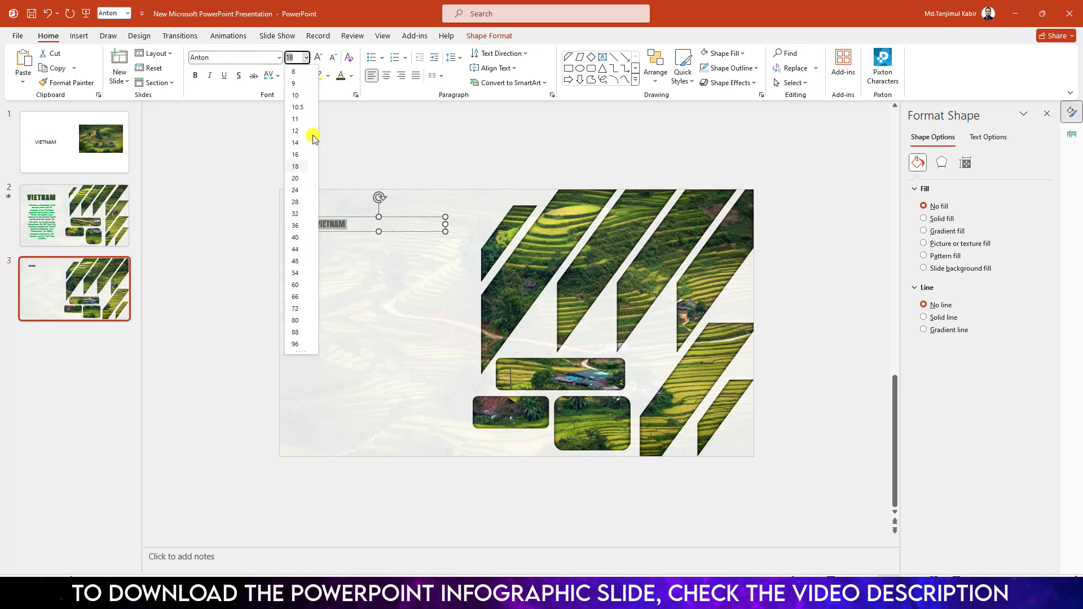
{"action": "left_click", "coordinate": [296, 296]}
{"action": "left_click_drag", "start_coordinate": [354, 262], "coordinate": [352, 262]}
Add a centred text box below with the paragraph from slide 2, widened and repositioned
{"action": "left_click", "coordinate": [79, 36]}
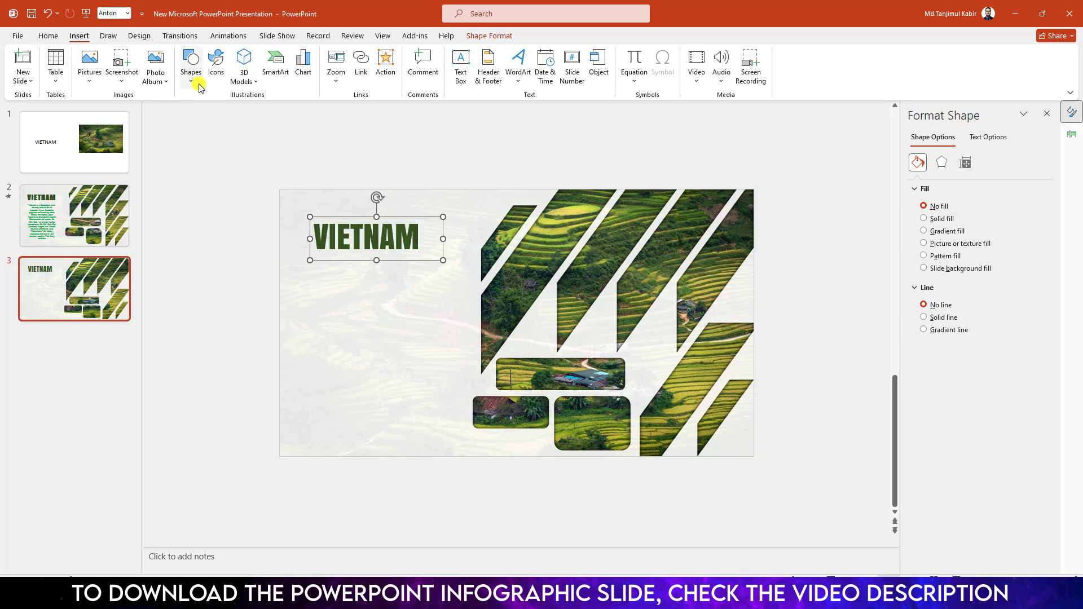
{"action": "left_click", "coordinate": [192, 74]}
{"action": "left_click", "coordinate": [219, 115]}
{"action": "left_click_drag", "start_coordinate": [308, 274], "coordinate": [444, 439]}
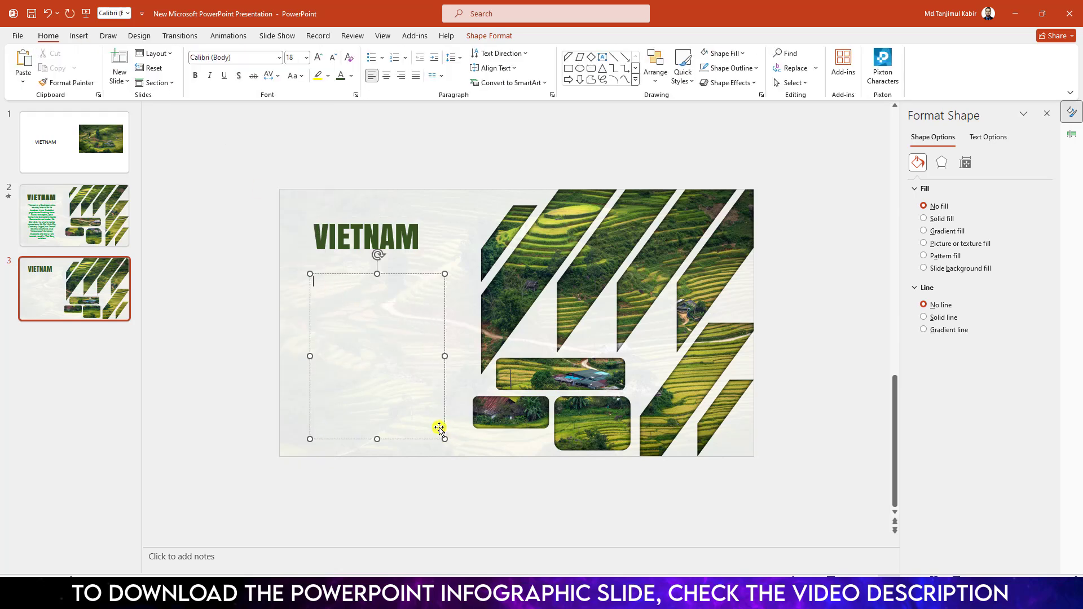
{"action": "left_click", "coordinate": [80, 246]}
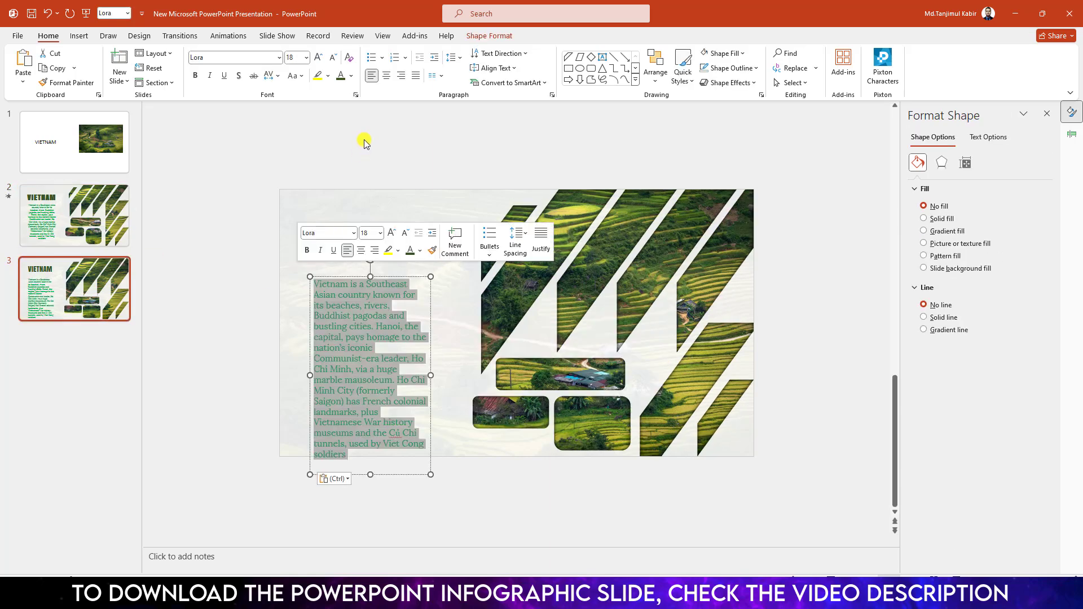
{"action": "left_click", "coordinate": [385, 75]}
{"action": "left_click_drag", "start_coordinate": [431, 375], "coordinate": [457, 375]}
{"action": "left_click_drag", "start_coordinate": [379, 432], "coordinate": [364, 427]}
Move the VIETNAM title down to sit just above the paragraph
{"action": "left_click", "coordinate": [392, 254]}
{"action": "mouse_move", "coordinate": [391, 253]}
{"action": "left_mouse_down"}
{"action": "mouse_move", "coordinate": [428, 268]}
{"action": "mouse_move", "coordinate": [394, 261]}
{"action": "left_mouse_up"}
{"action": "left_click", "coordinate": [256, 258]}
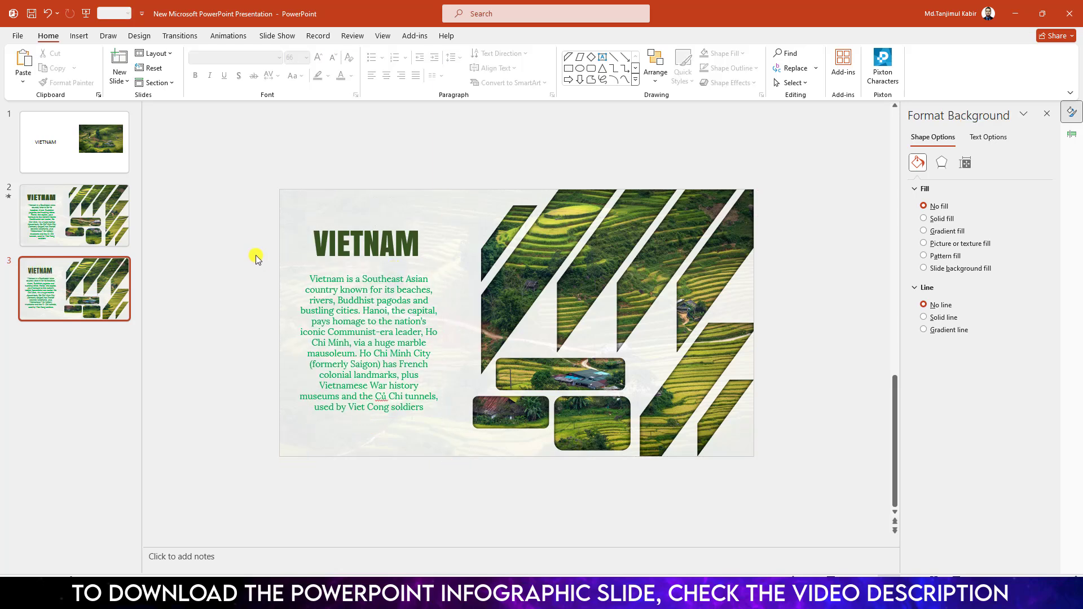
{"action": "left_click", "coordinate": [590, 255]}
Give the collage a Zoom entrance animation with a longer duration
{"action": "left_click", "coordinate": [224, 38]}
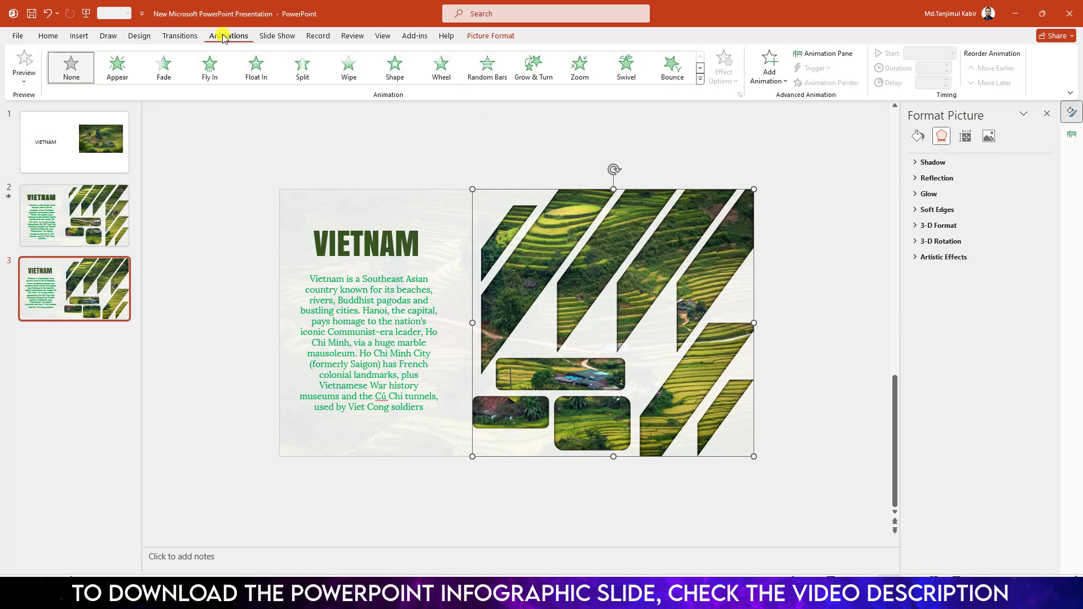
{"action": "left_click", "coordinate": [579, 66]}
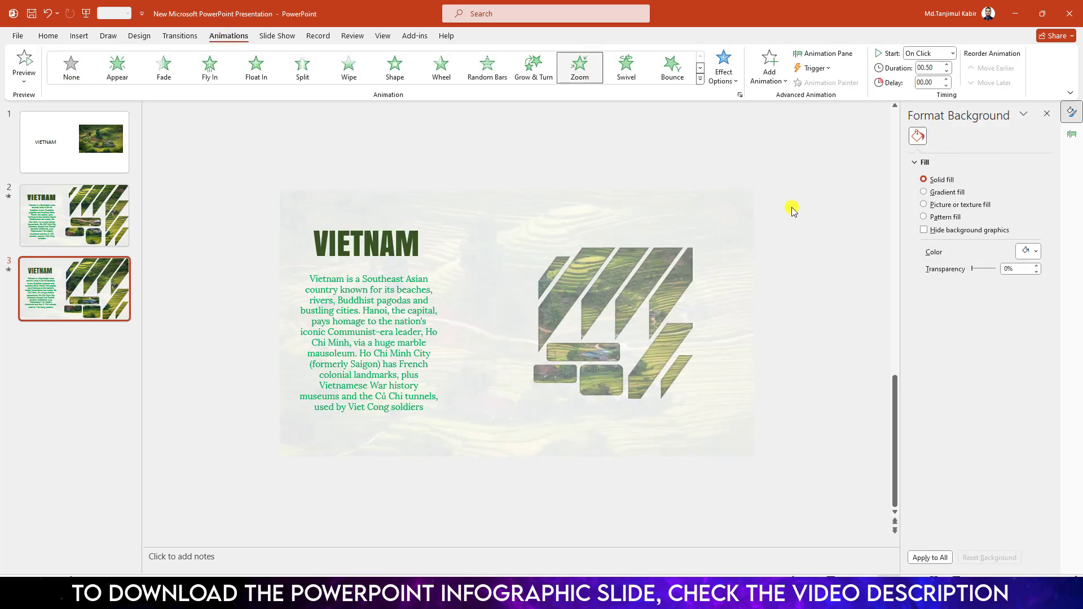
{"action": "left_click", "coordinate": [946, 65]}
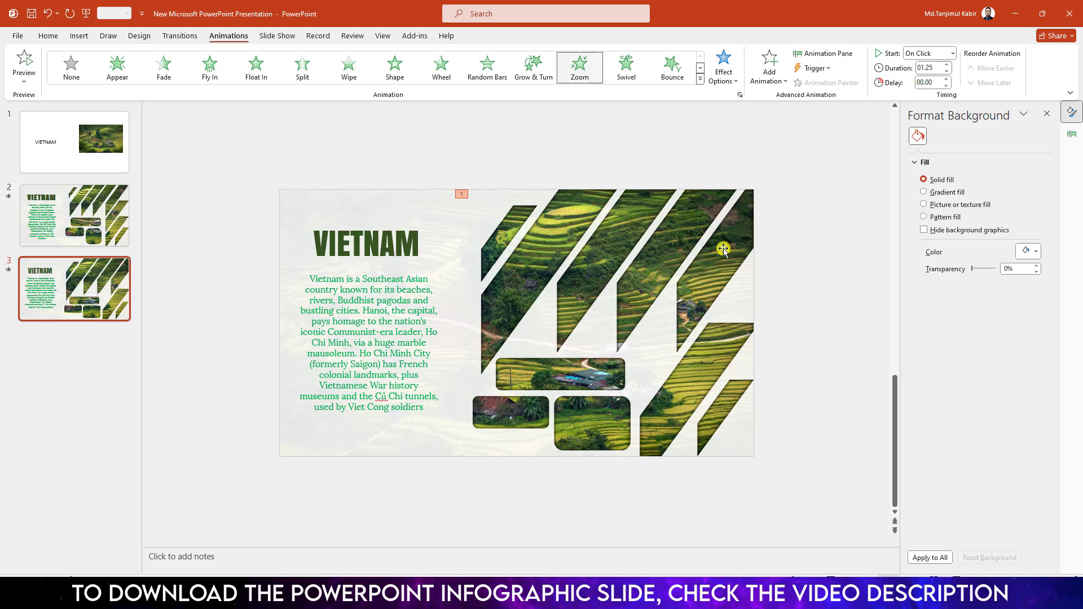
{"action": "left_click", "coordinate": [828, 54]}
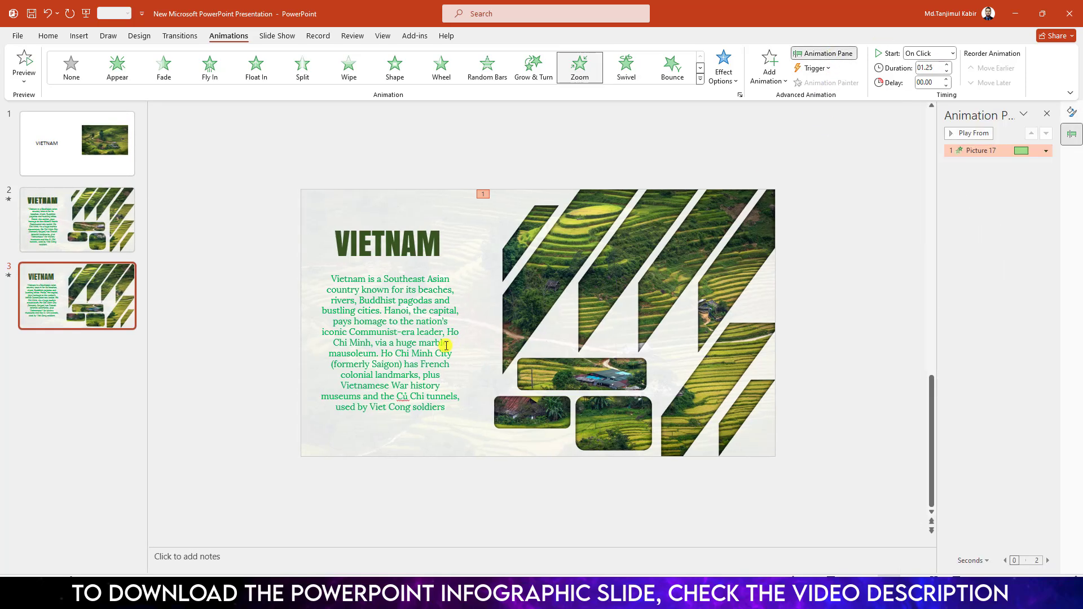
Animate the VIETNAM title to Fly In From Left over 1.50 seconds and open its Fly In settings
{"action": "left_click", "coordinate": [401, 257]}
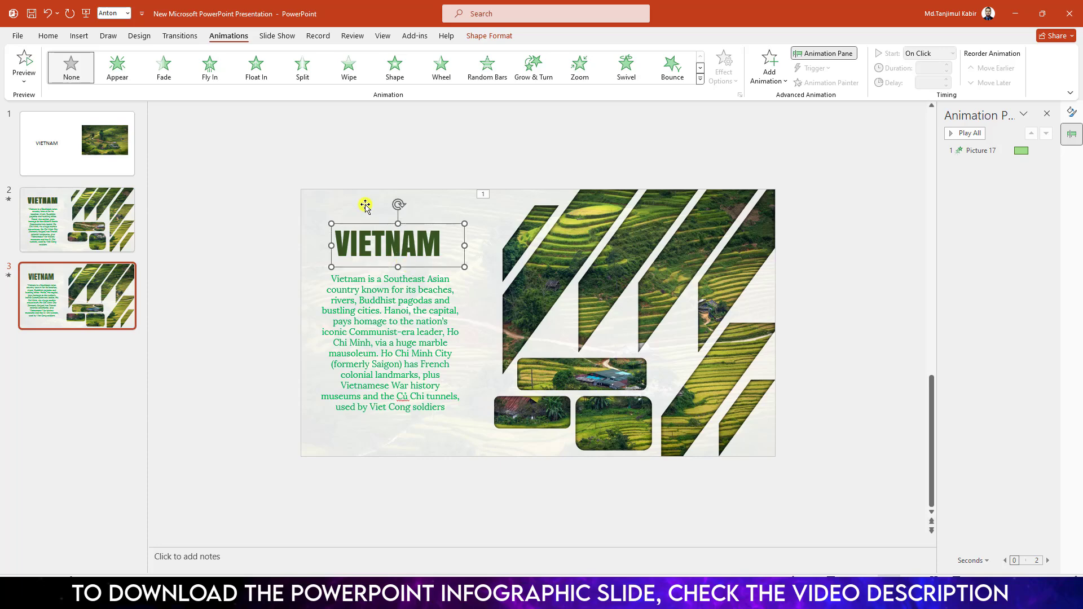
{"action": "left_click", "coordinate": [210, 71]}
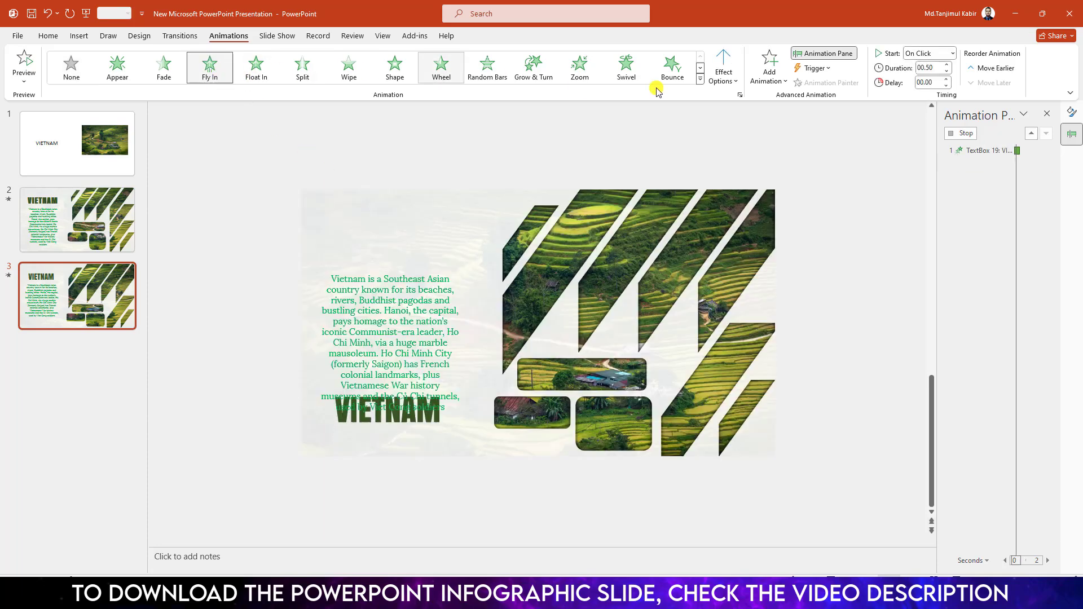
{"action": "left_click", "coordinate": [730, 77]}
{"action": "left_click", "coordinate": [756, 174]}
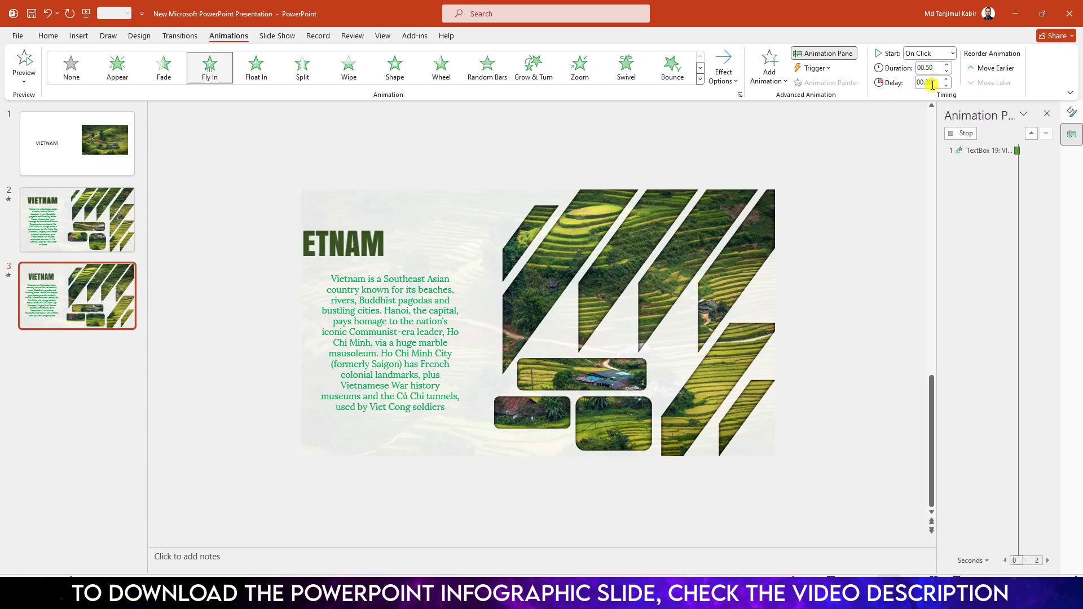
{"action": "double_click", "coordinate": [945, 64]}
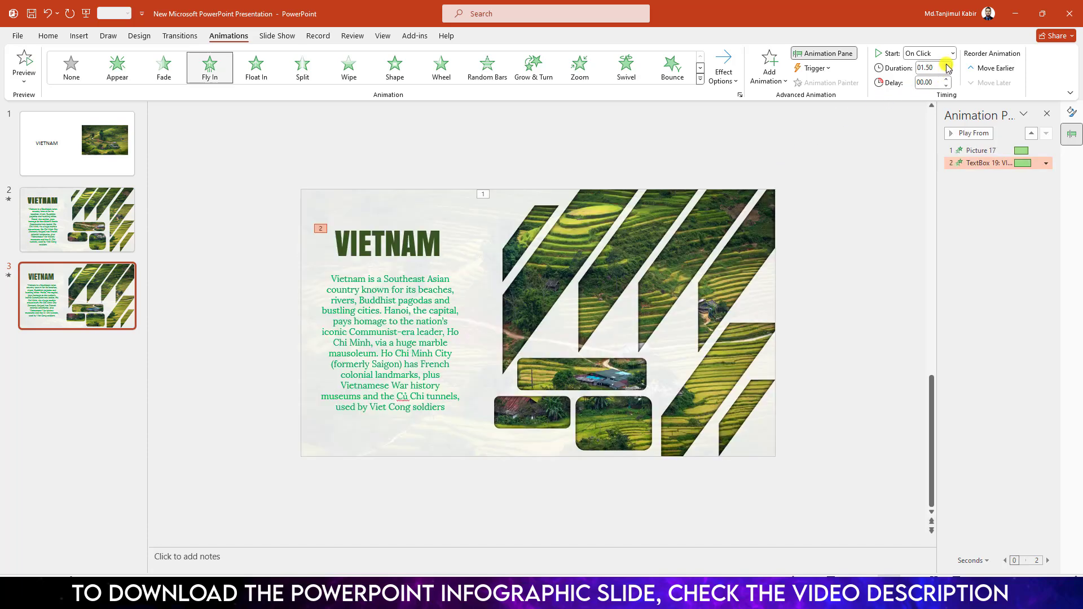
{"action": "left_click", "coordinate": [1045, 163]}
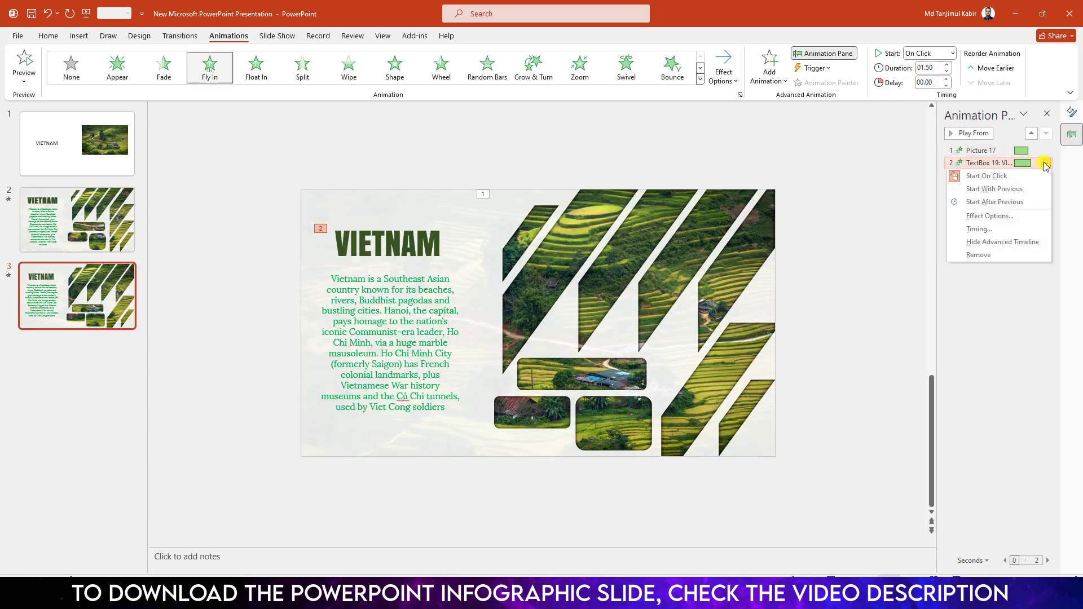
{"action": "left_click", "coordinate": [990, 217]}
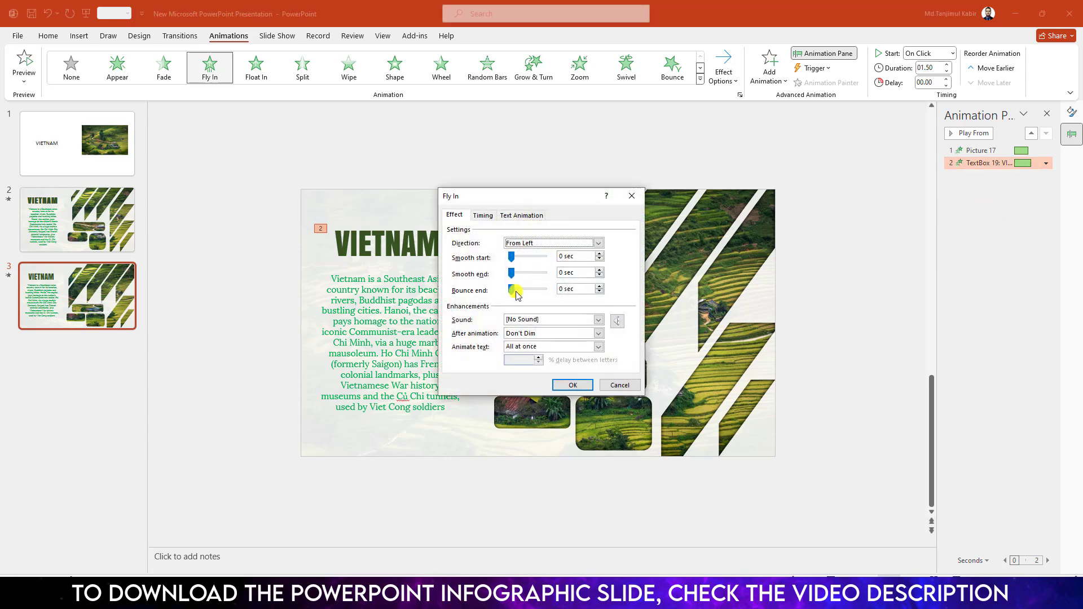